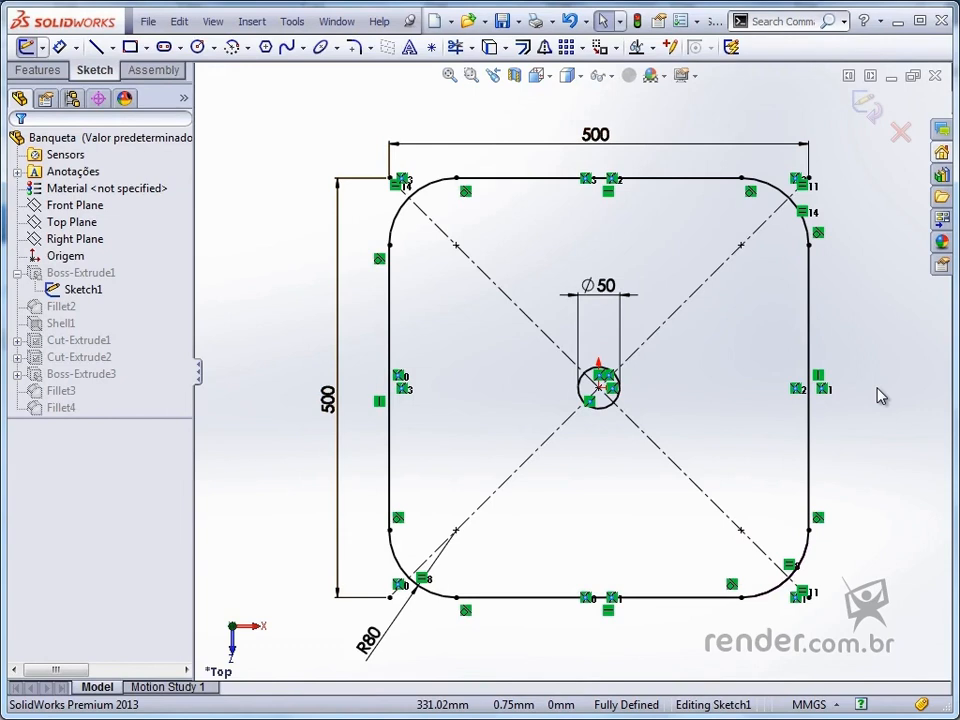
# Create a new part document and start a sketch on the Front plane
pyautogui.click(433, 20)
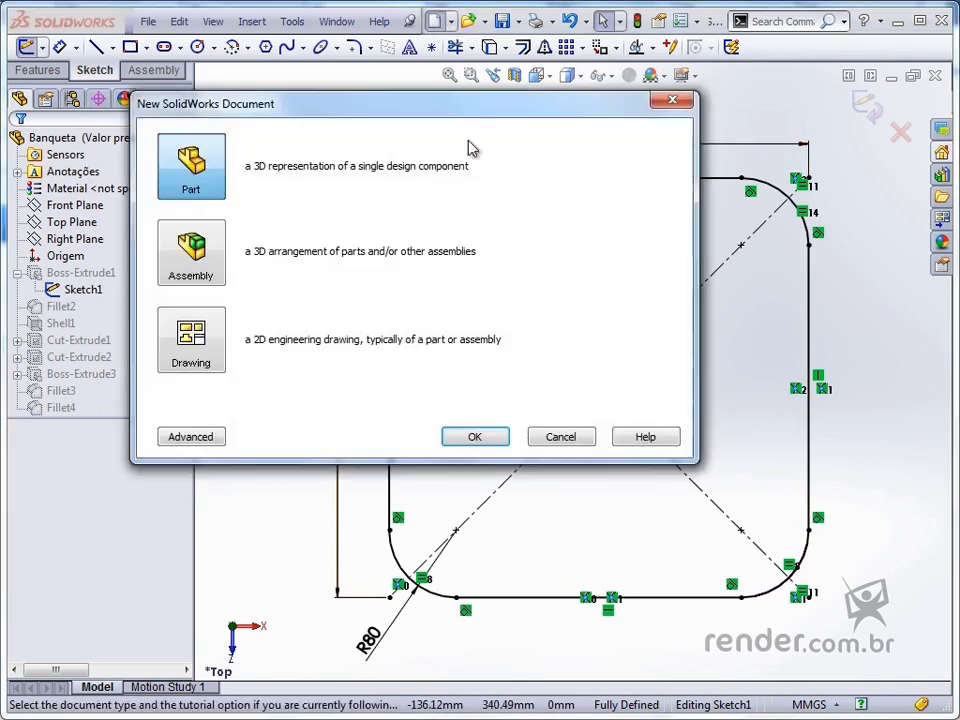
pyautogui.click(475, 436)
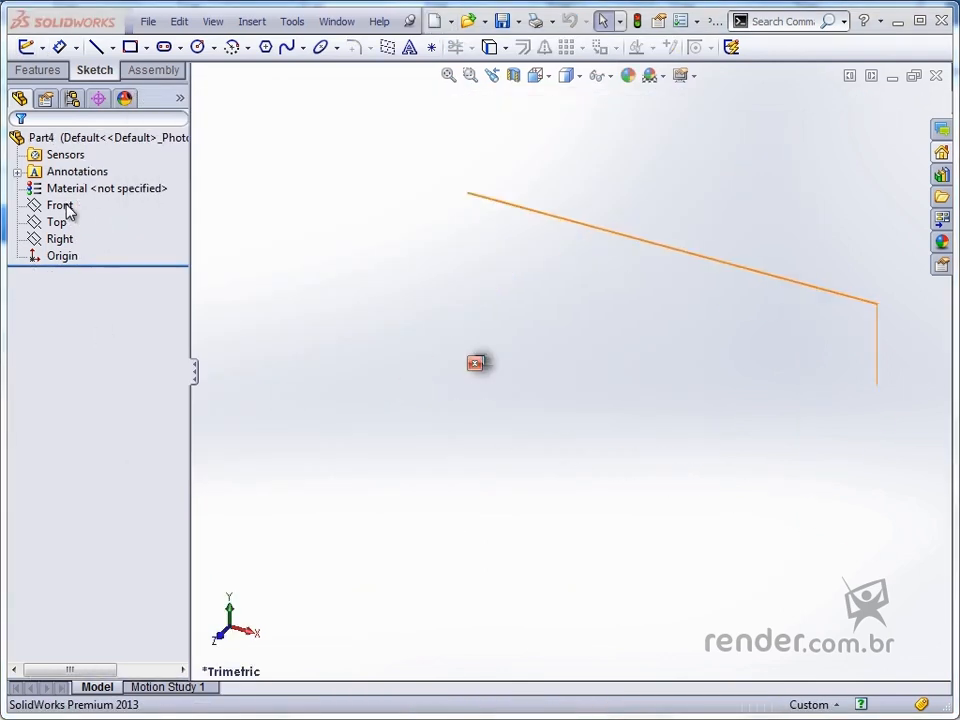
pyautogui.click(66, 206)
pyautogui.click(76, 175)
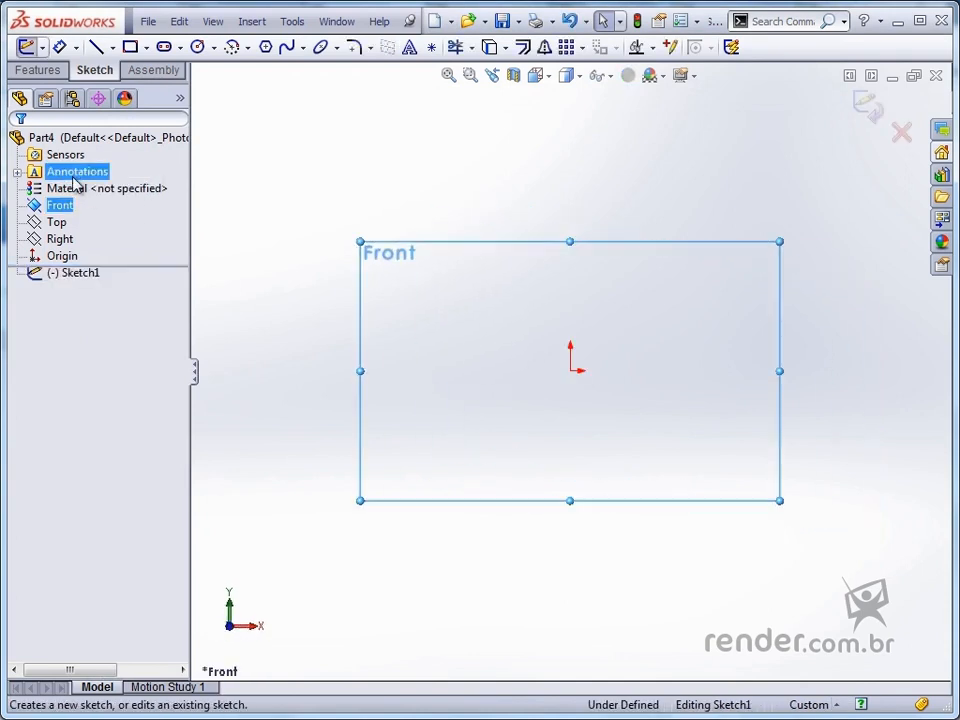
# Sketch a closed C-shaped profile from the origin, about 83 mm wide and 89 mm high, with a slanted top and a right-side notch about 30 by 37 mm
pyautogui.click(95, 47)
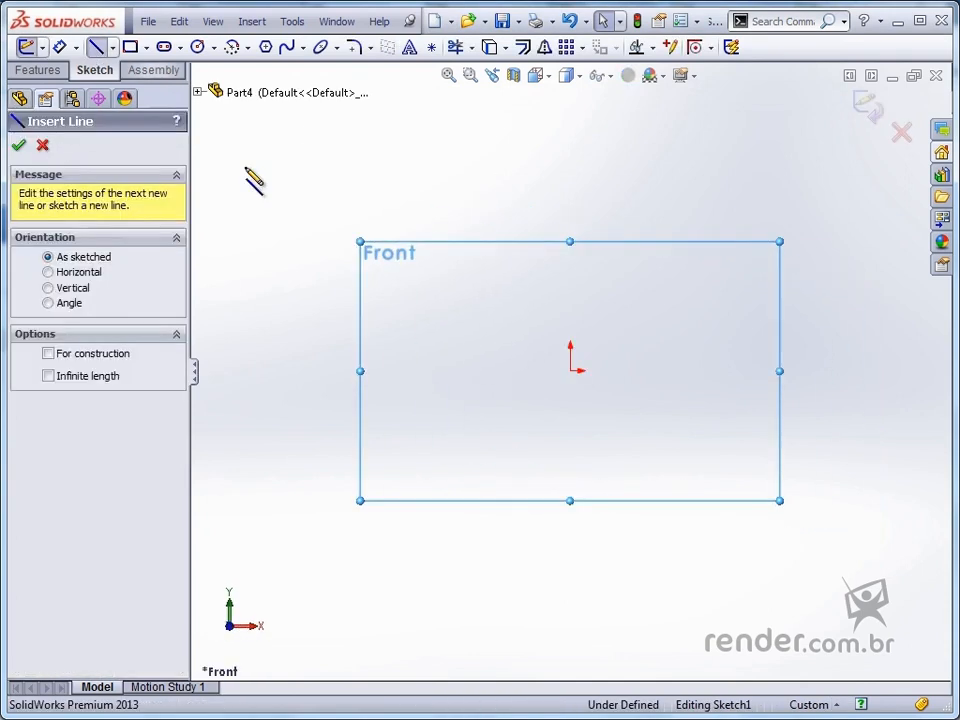
pyautogui.click(570, 371)
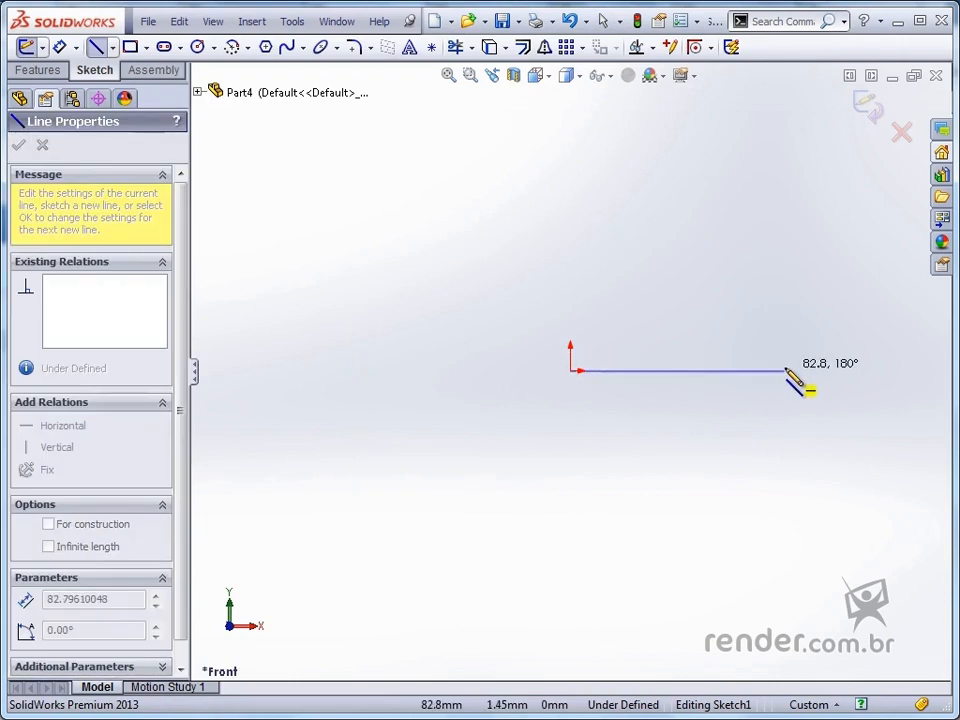
pyautogui.click(786, 372)
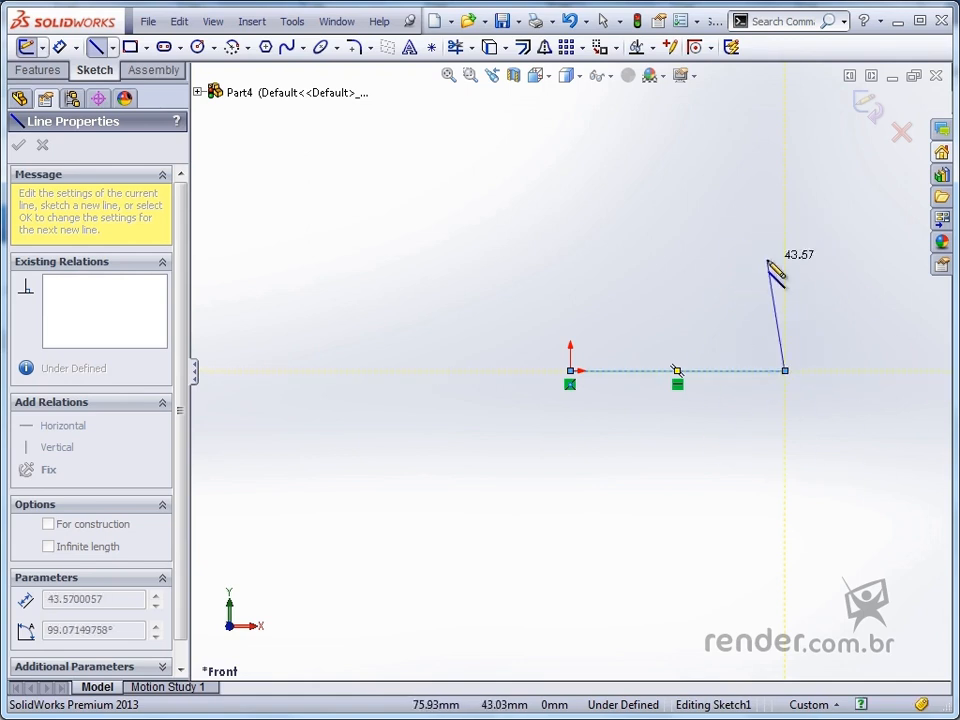
pyautogui.click(785, 311)
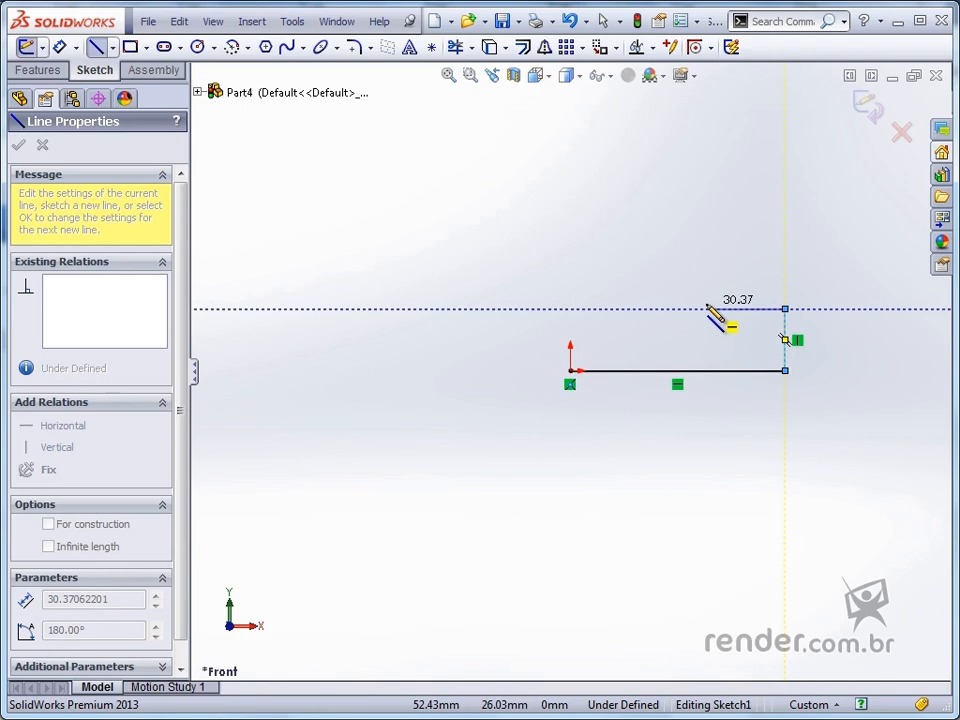
pyautogui.click(706, 309)
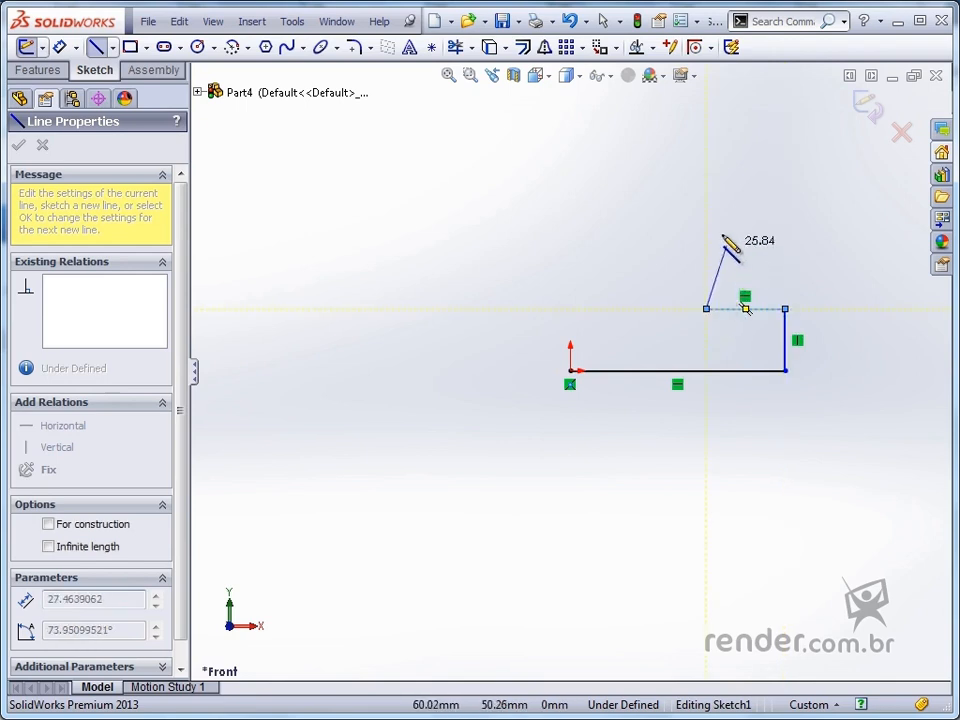
pyautogui.click(706, 214)
pyautogui.click(785, 214)
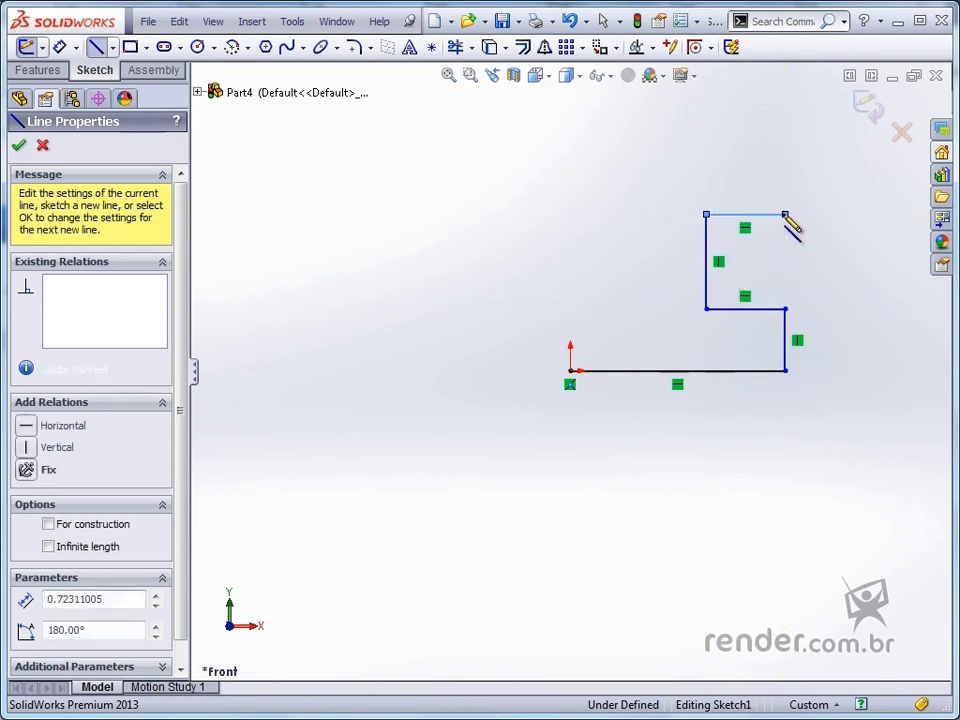
pyautogui.click(785, 147)
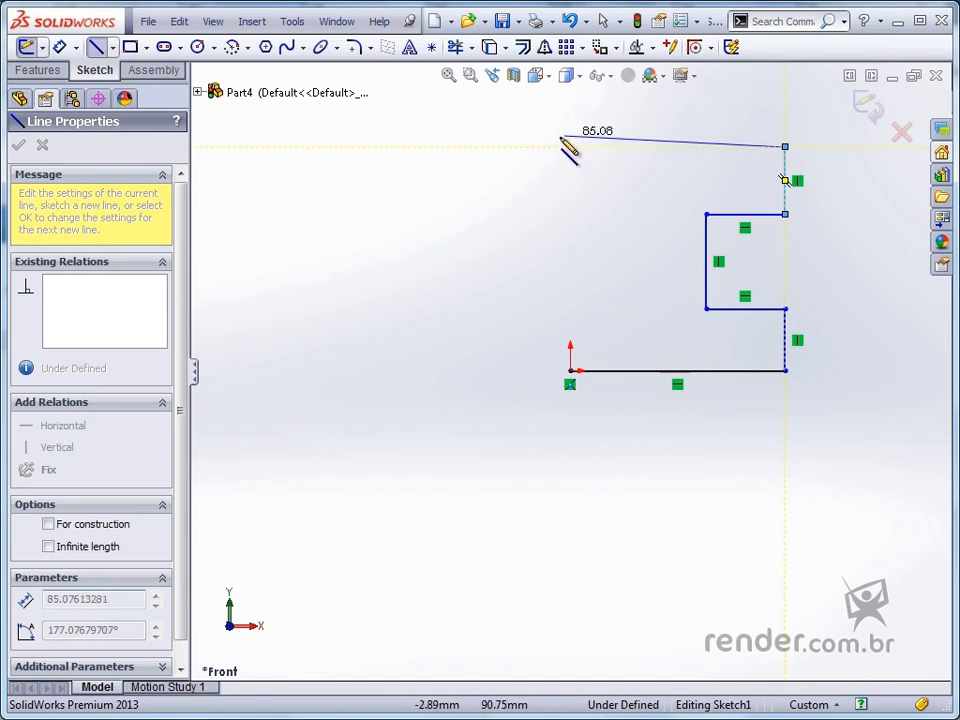
pyautogui.click(570, 139)
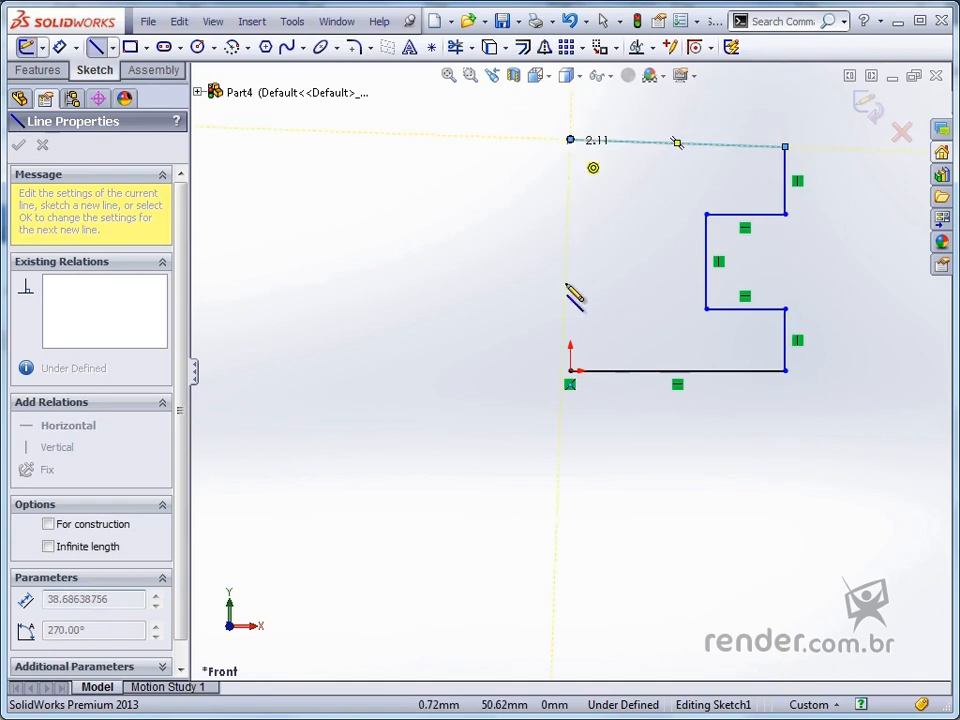
pyautogui.click(571, 372)
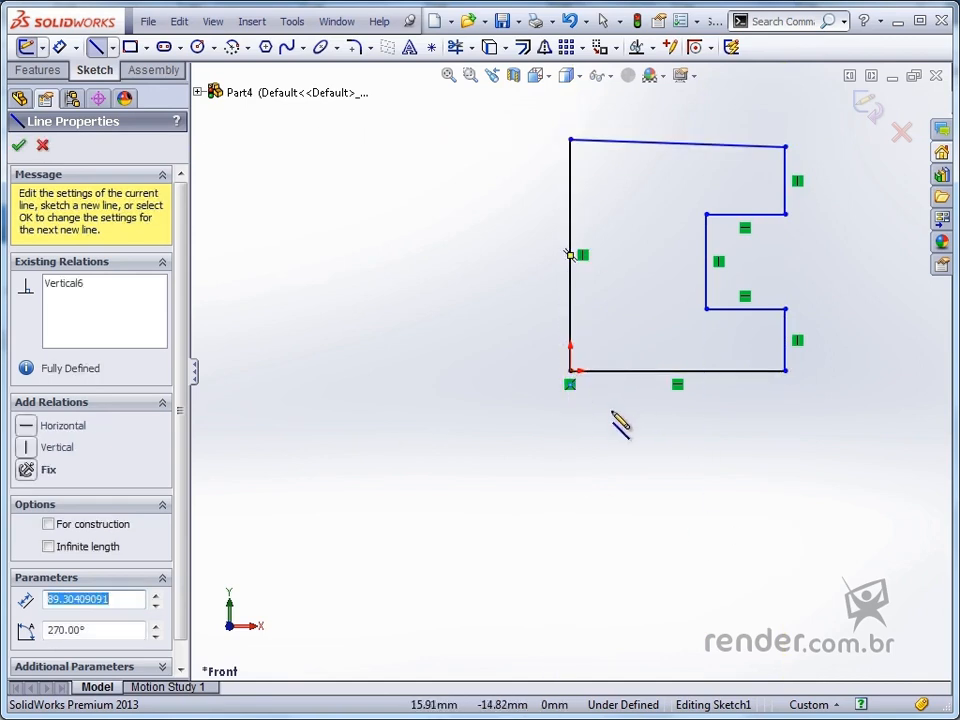
pyautogui.press('Escape')
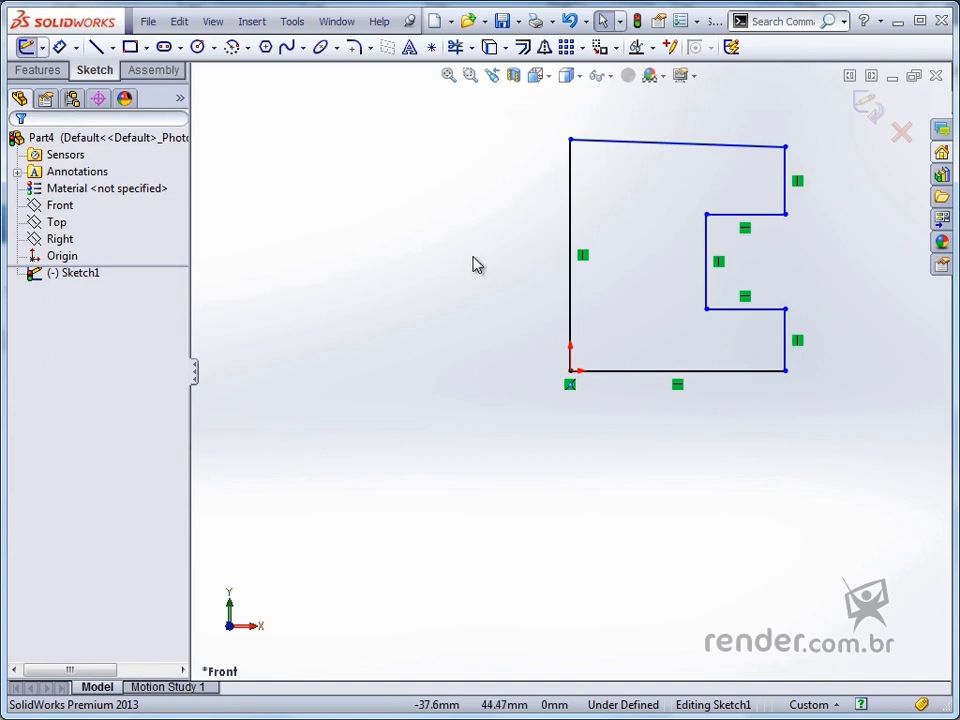
# Hide the sketch relation symbols and fit the profile in the view
pyautogui.click(220, 24)
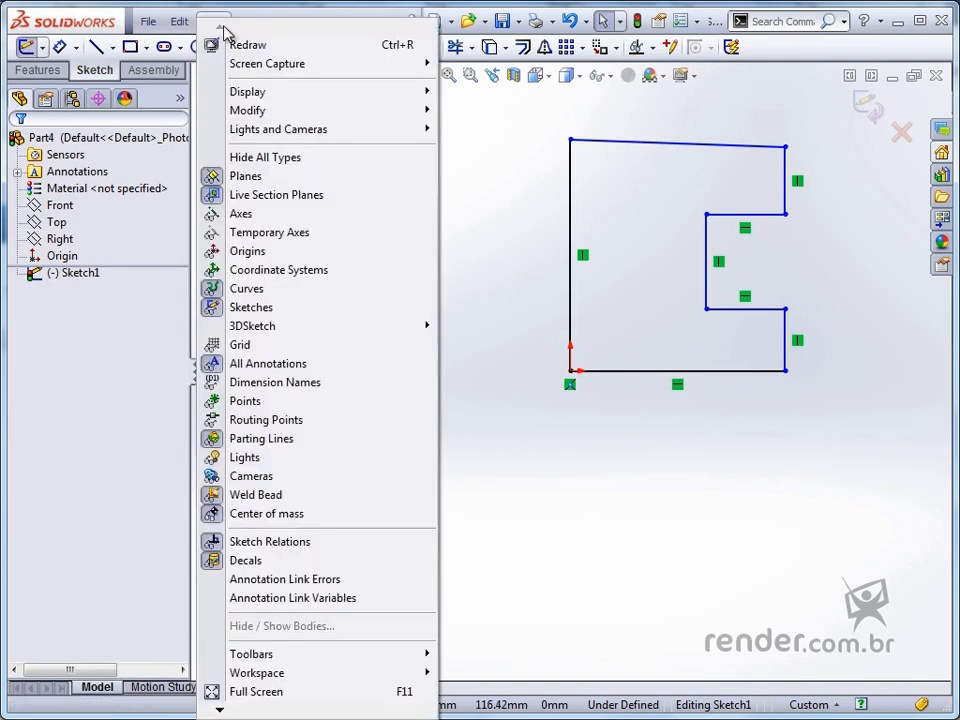
pyautogui.click(325, 552)
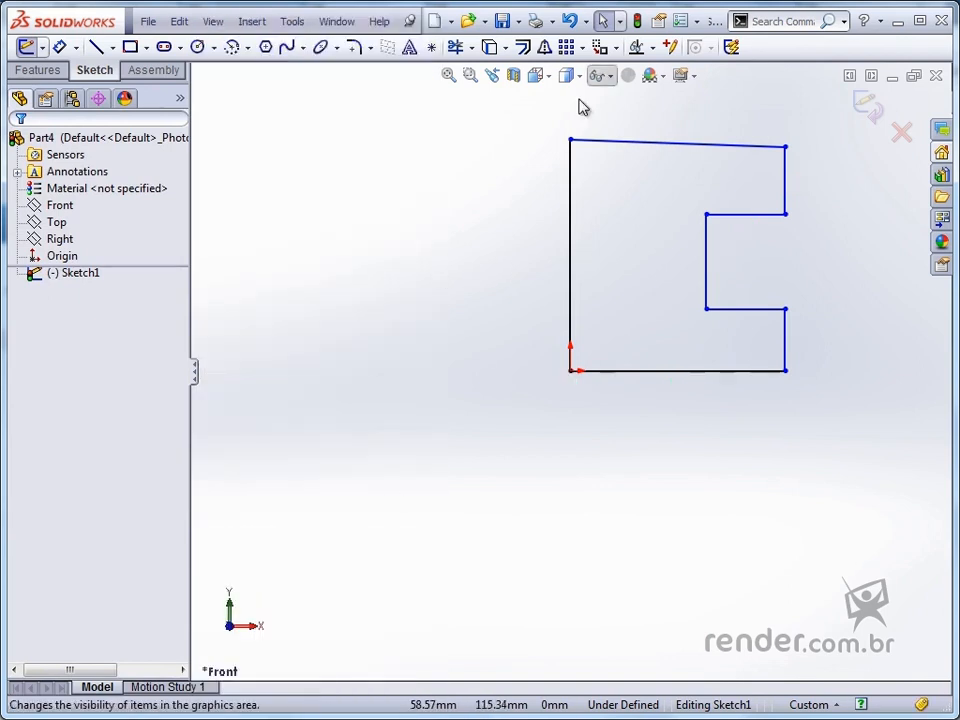
pyautogui.press('f')
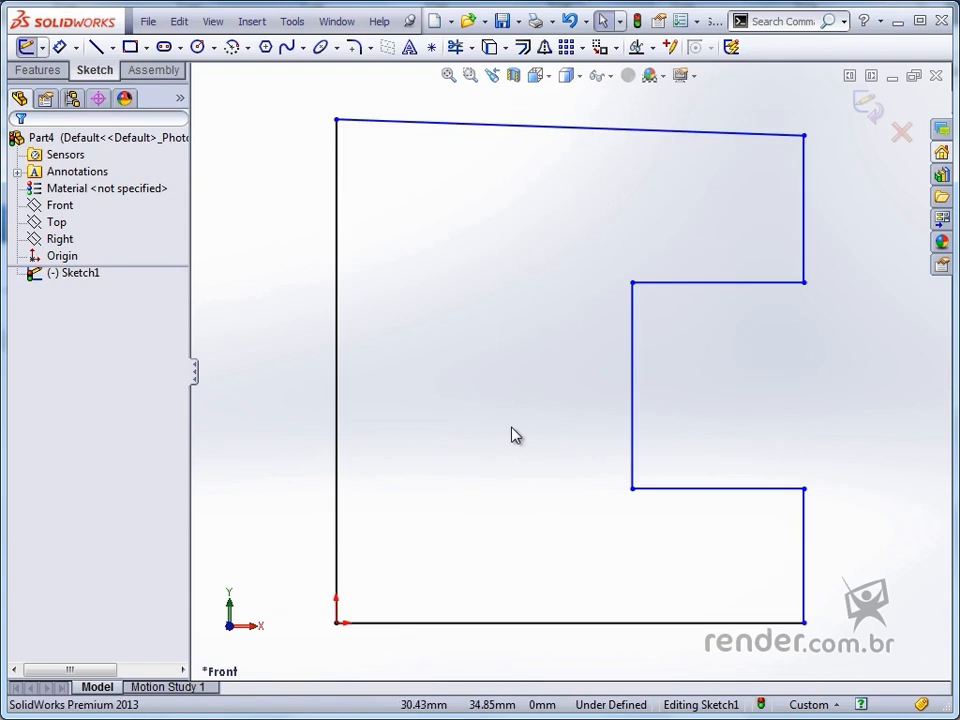
# Check the existing relations of the profile's lines and add a Horizontal relation to the slanted top line
pyautogui.click(540, 624)
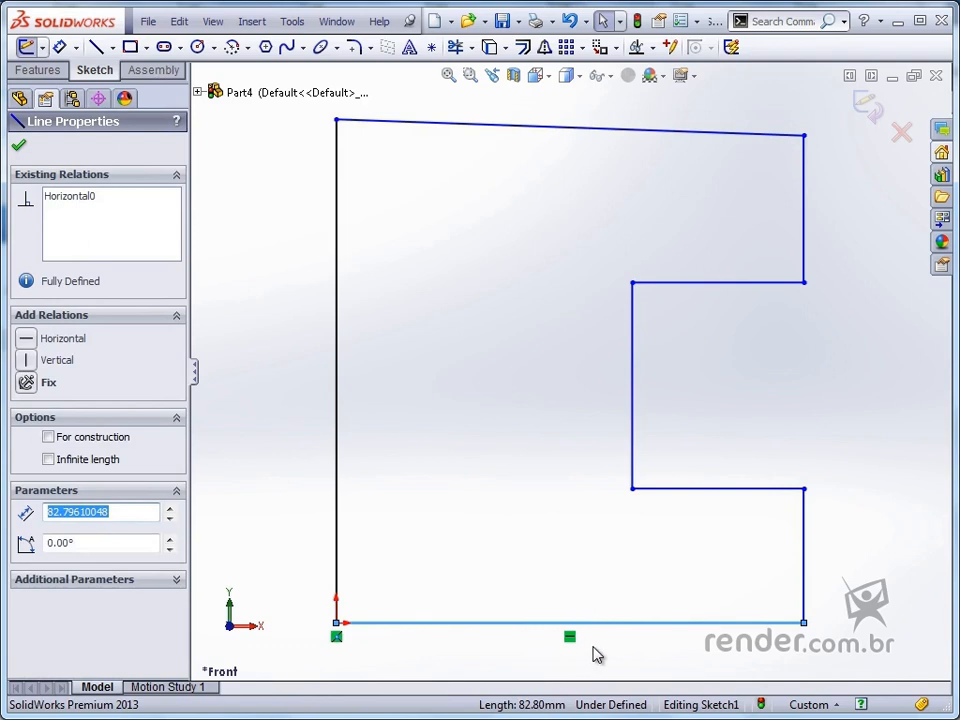
pyautogui.click(805, 566)
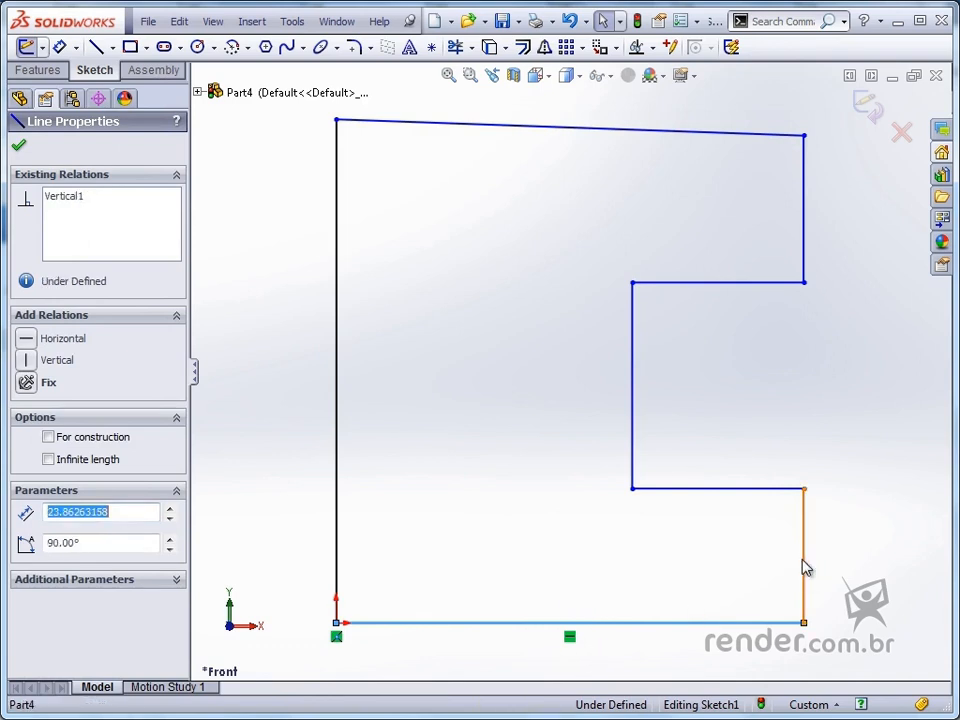
pyautogui.click(742, 489)
pyautogui.click(634, 440)
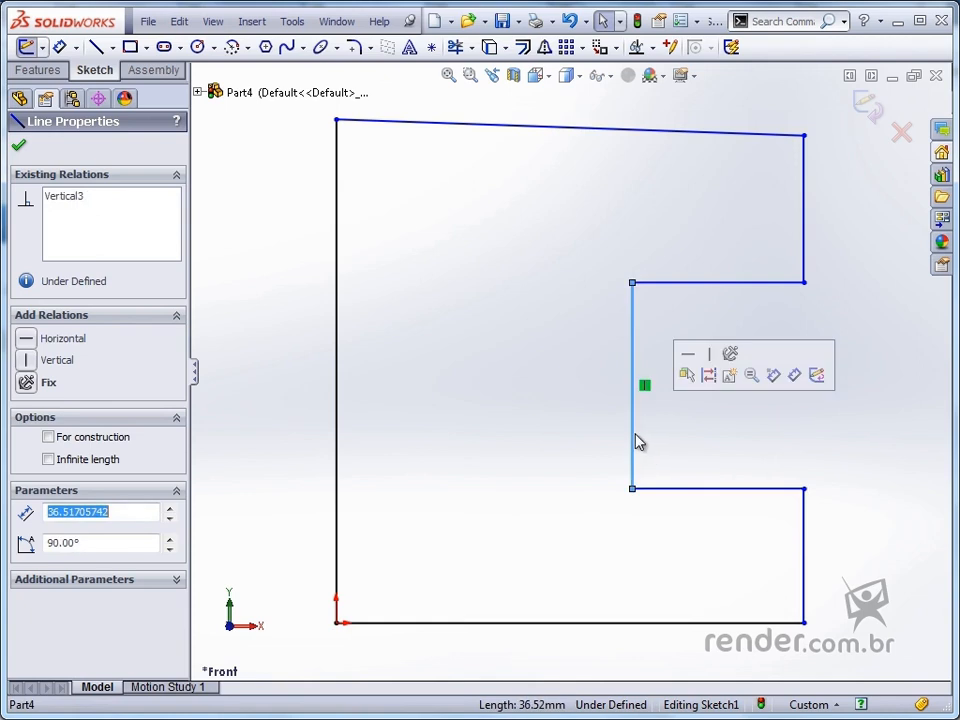
pyautogui.click(722, 284)
pyautogui.click(805, 185)
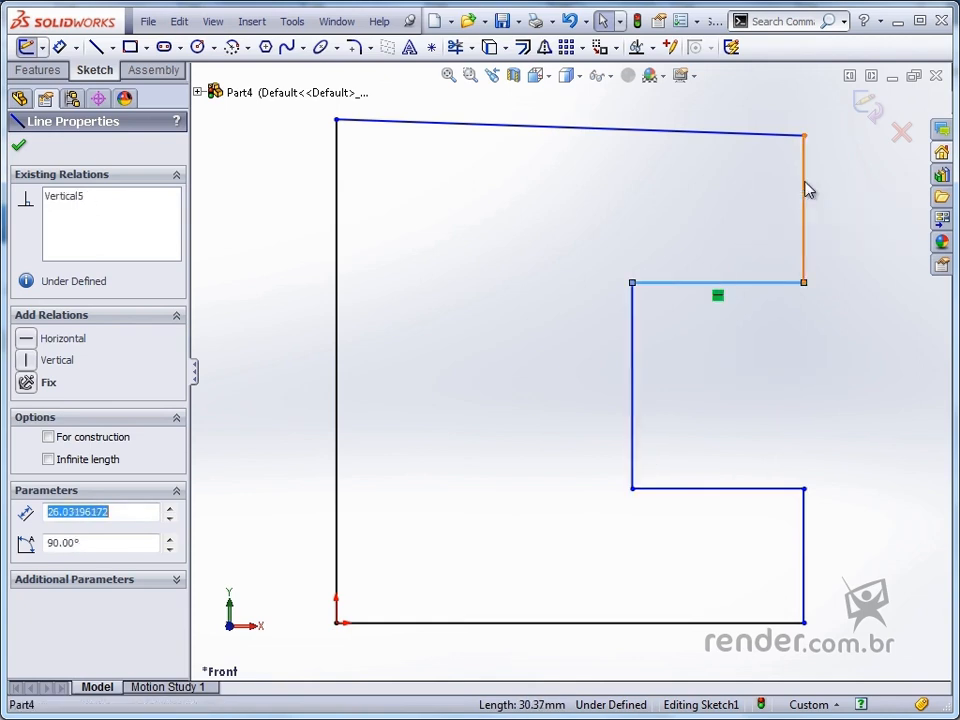
pyautogui.click(690, 139)
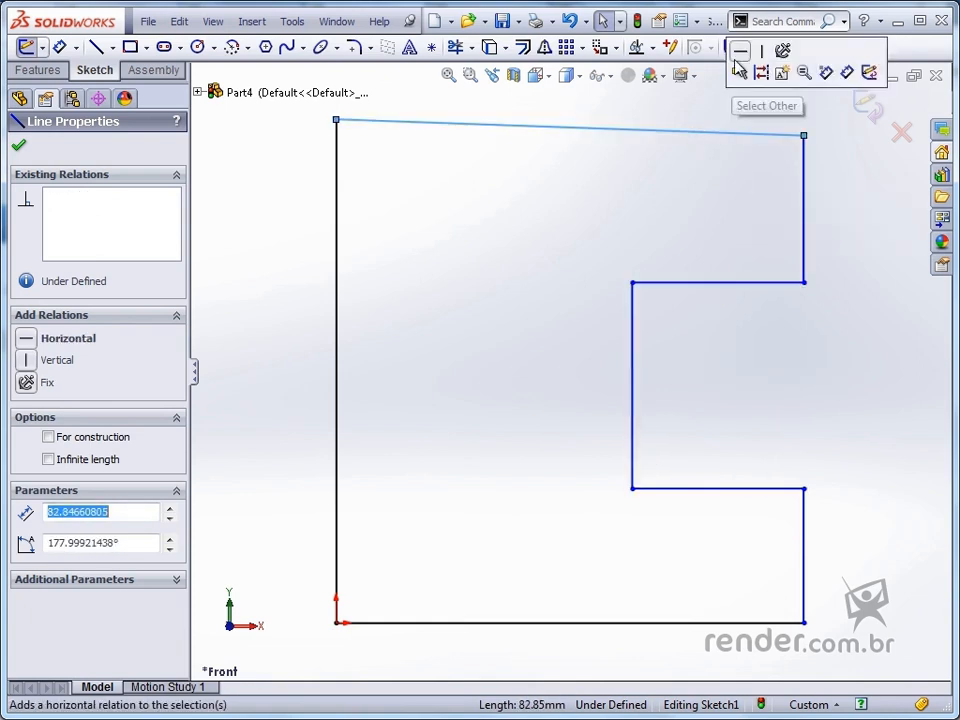
pyautogui.click(739, 51)
pyautogui.click(590, 180)
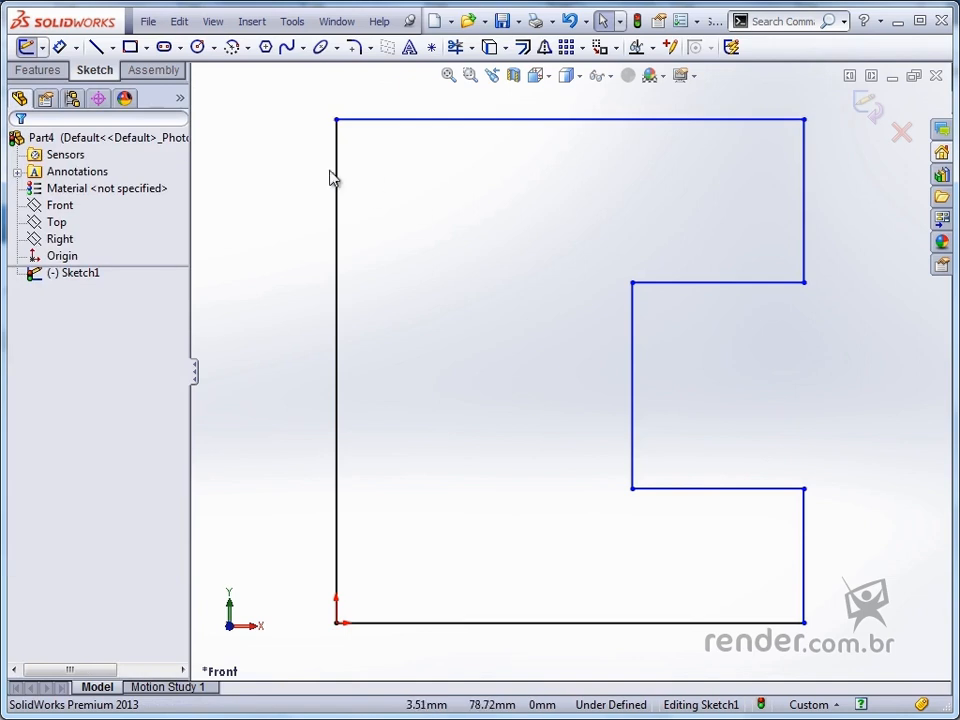
# Sketch two vertically aligned circles in the profile's left half, the upper about 8.4 mm and the lower about 9.5 mm in radius
pyautogui.click(199, 48)
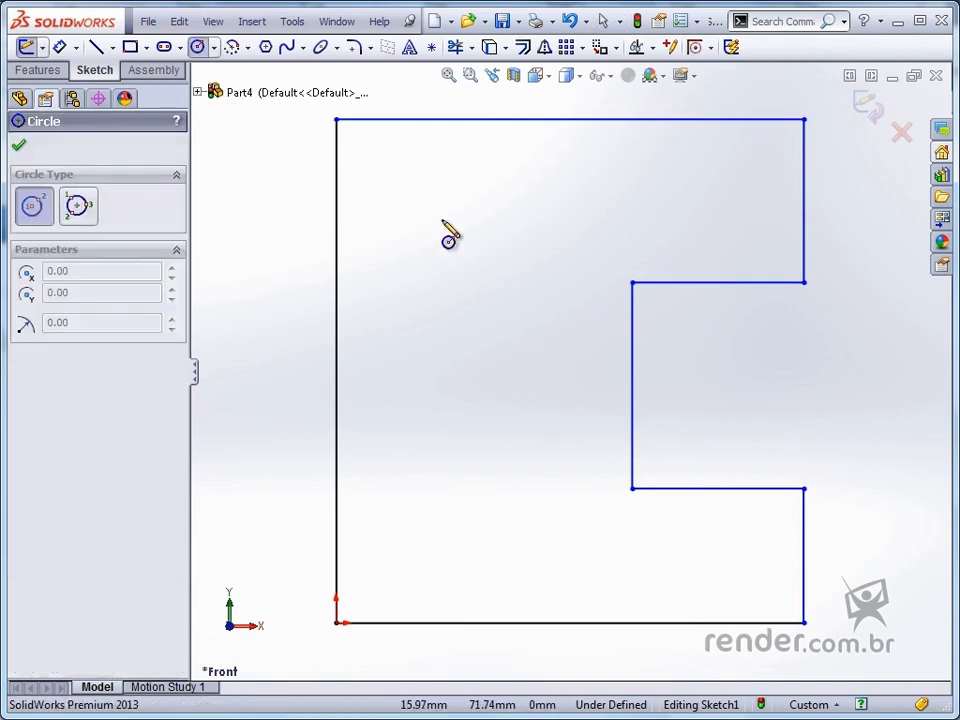
pyautogui.click(464, 212)
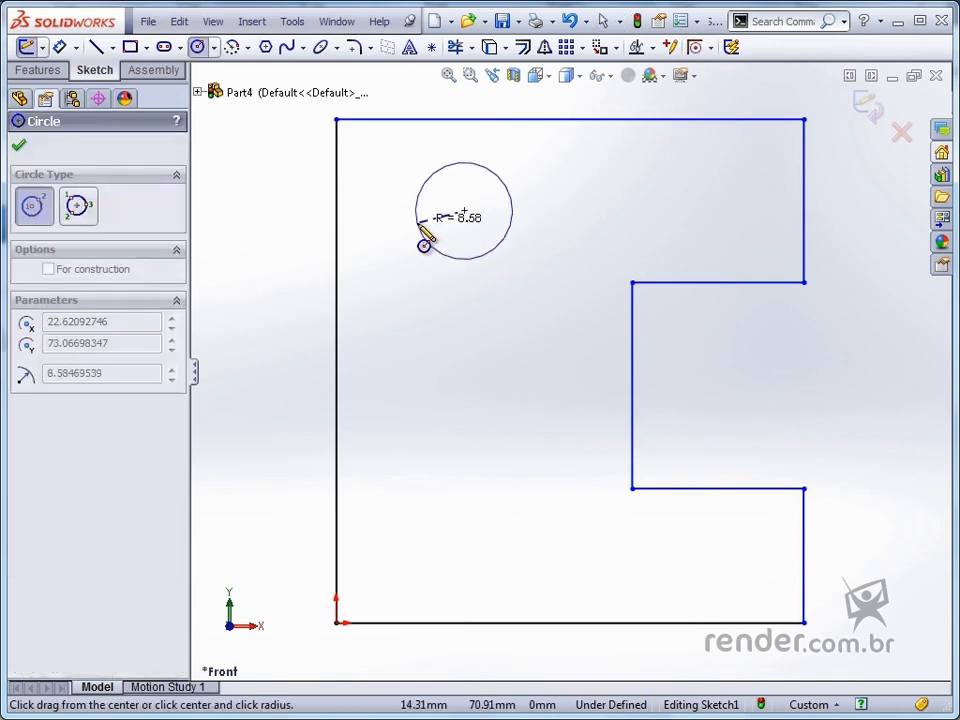
pyautogui.click(420, 224)
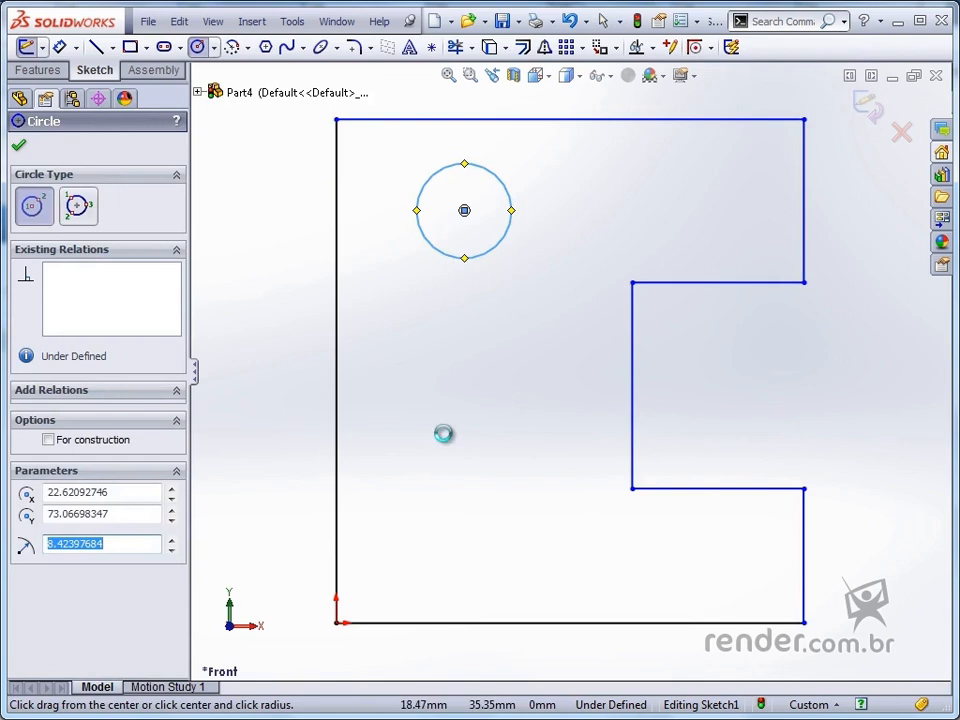
pyautogui.click(464, 488)
pyautogui.click(413, 498)
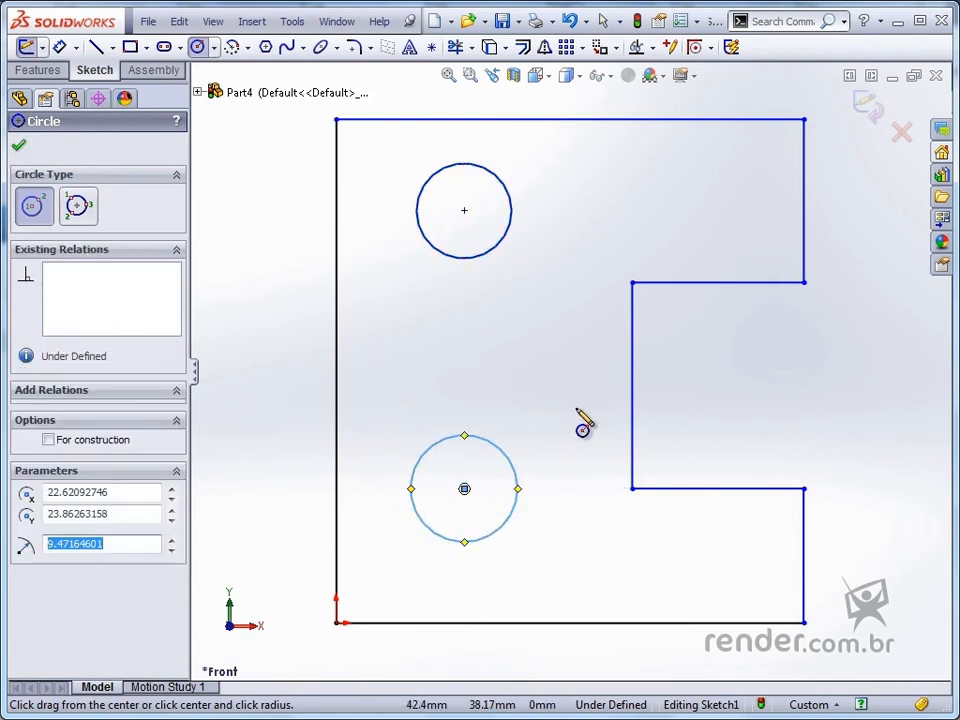
pyautogui.press('Escape')
pyautogui.press('Escape')
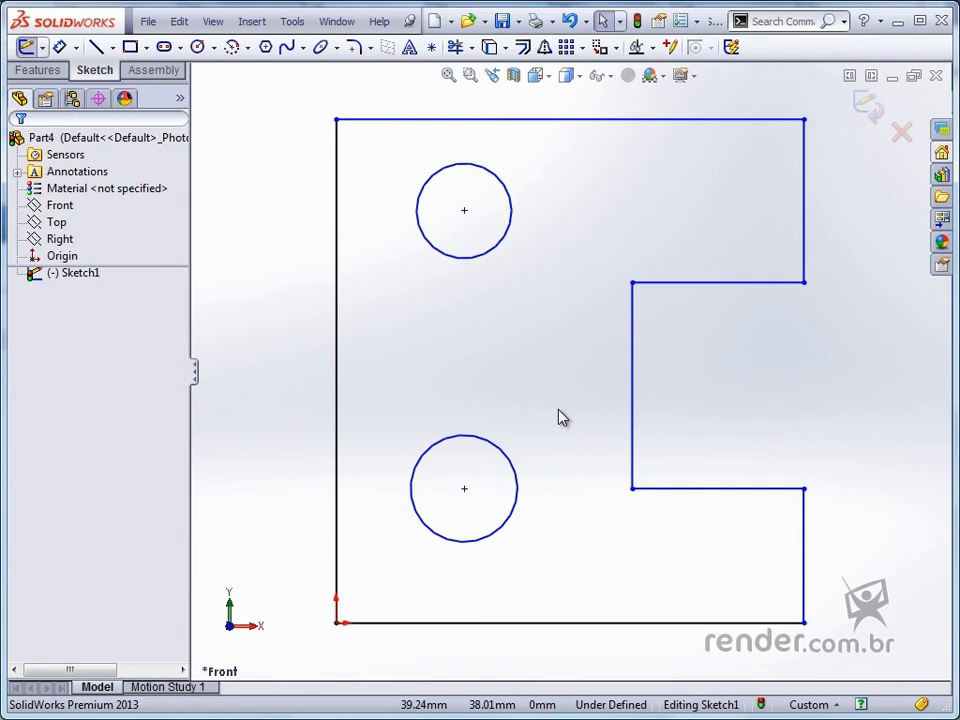
# Try a Concentric relation on the two circles, undo it, and apply an Equal relation to them instead
pyautogui.click(490, 259)
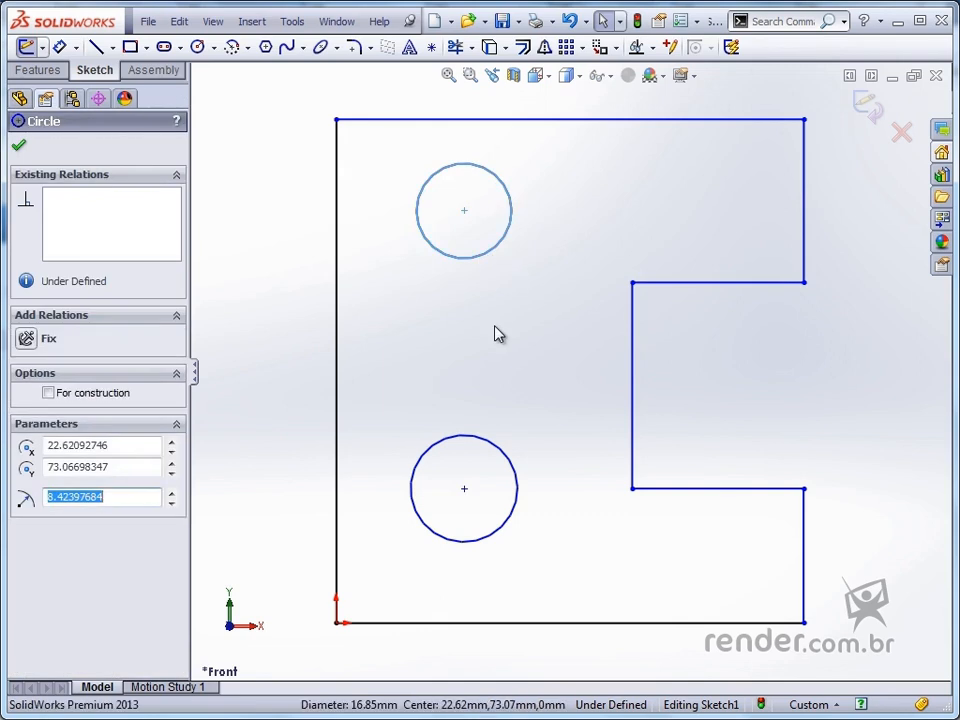
pyautogui.keyDown('ctrl'); pyautogui.click(489, 441); pyautogui.keyUp('ctrl')
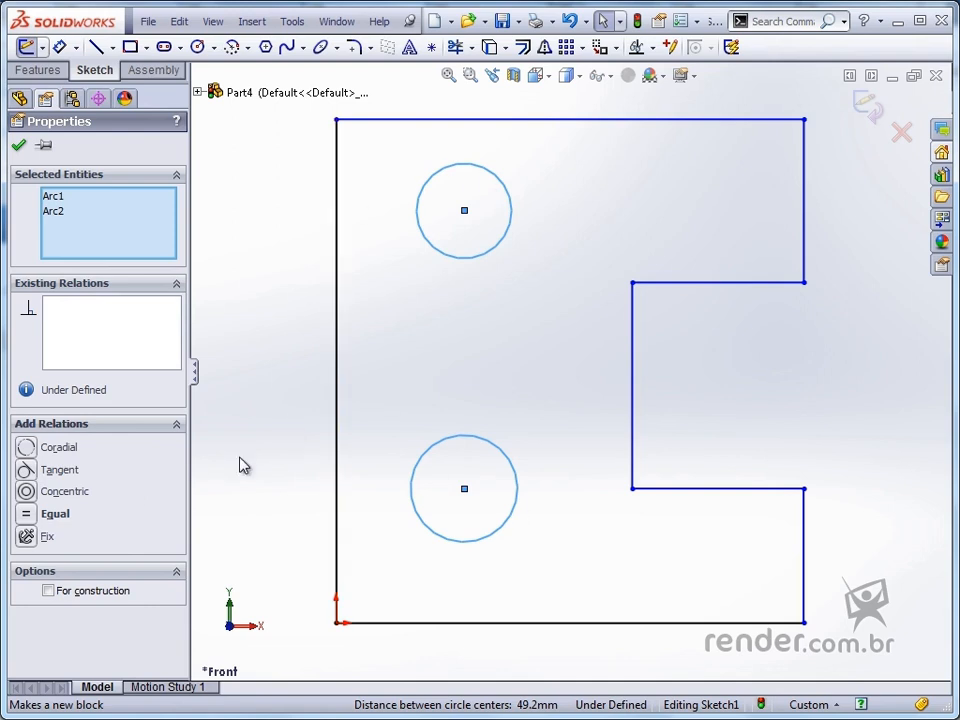
pyautogui.click(28, 492)
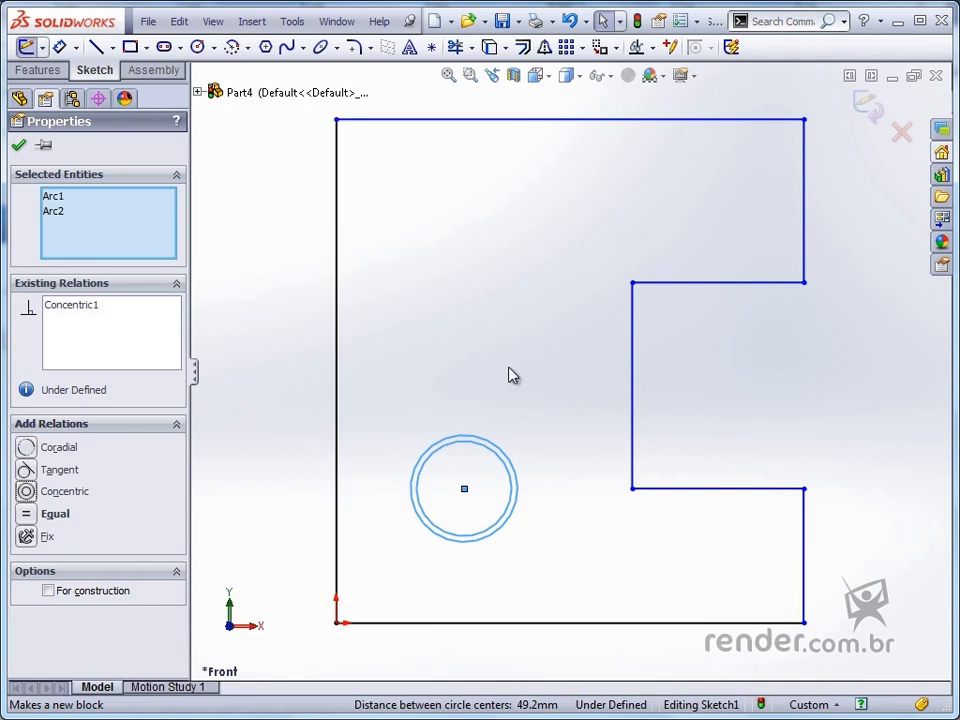
pyautogui.click(178, 22)
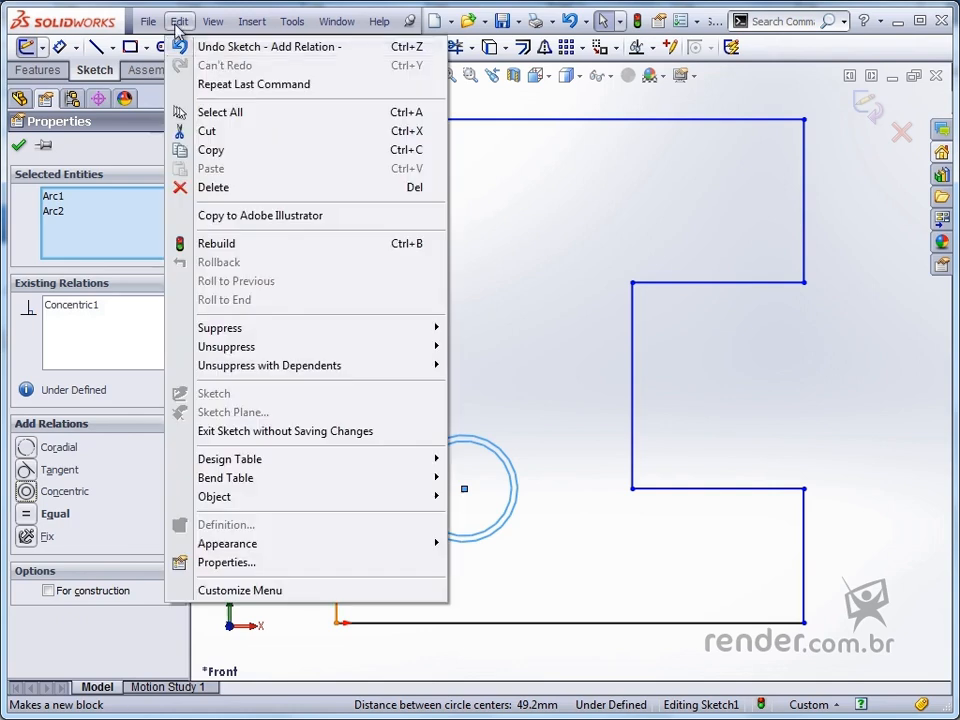
pyautogui.click(212, 45)
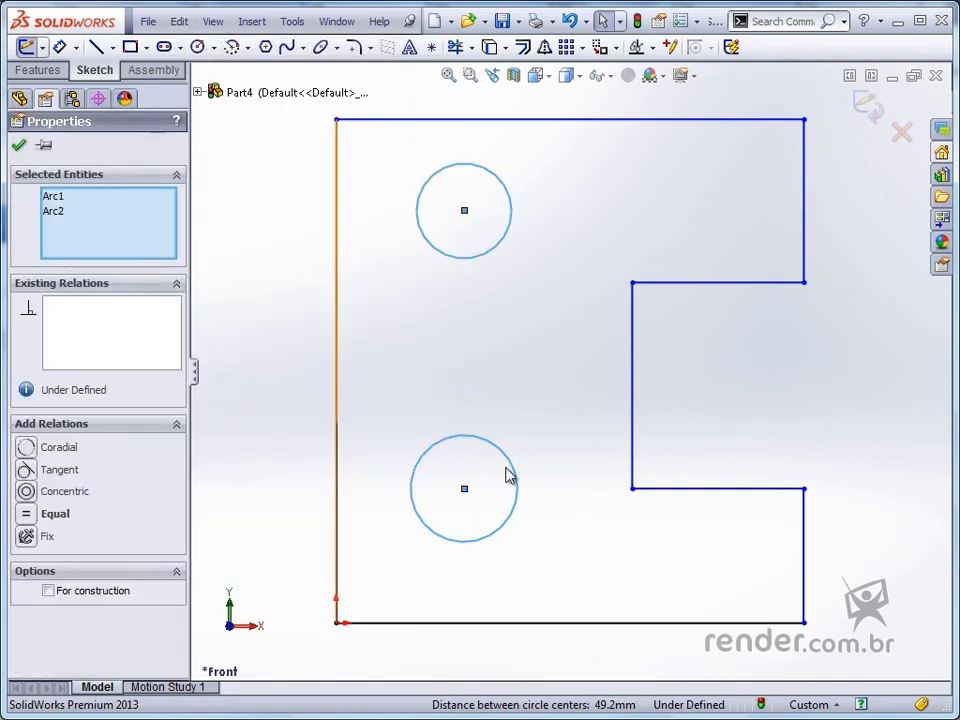
pyautogui.click(27, 513)
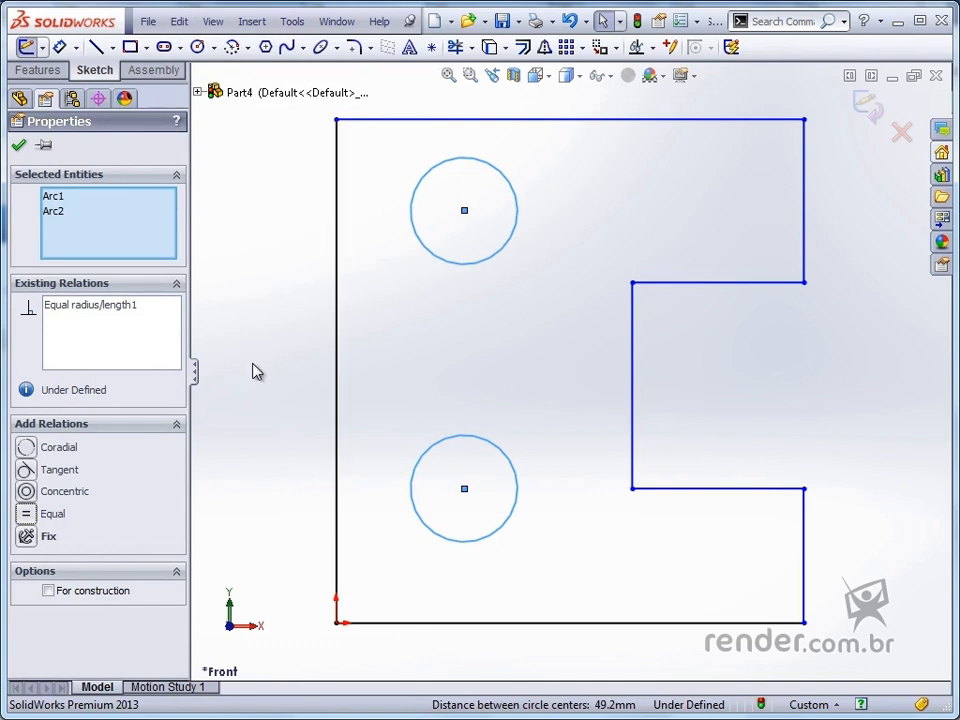
# Add a Collinear relation between the profile's lower and upper vertical lines on its open side
pyautogui.click(806, 548)
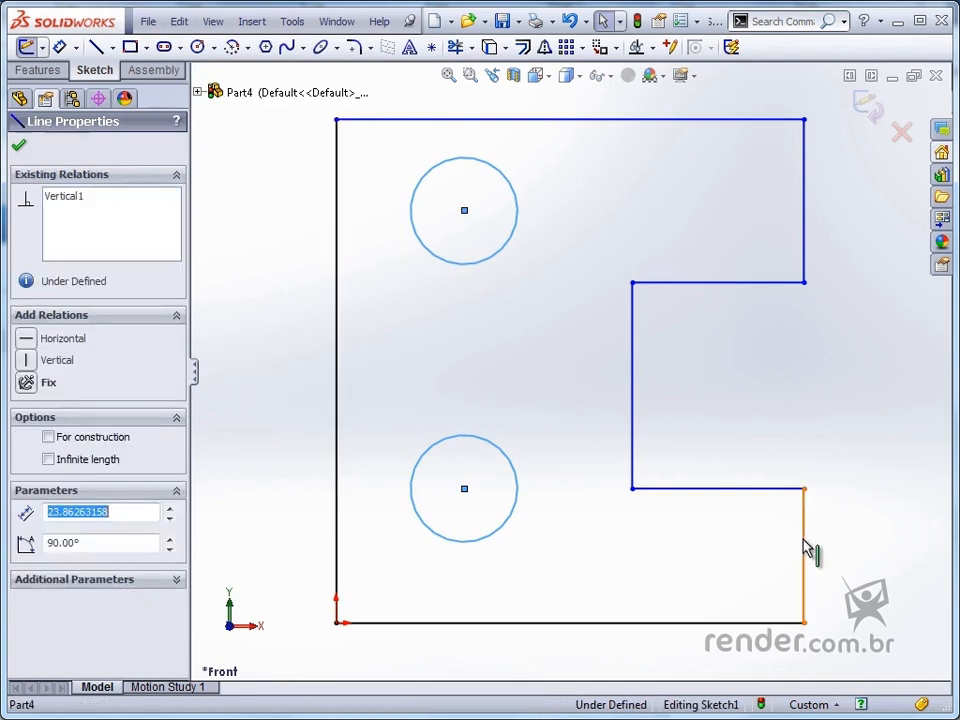
pyautogui.keyDown('ctrl'); pyautogui.click(806, 266); pyautogui.keyUp('ctrl')
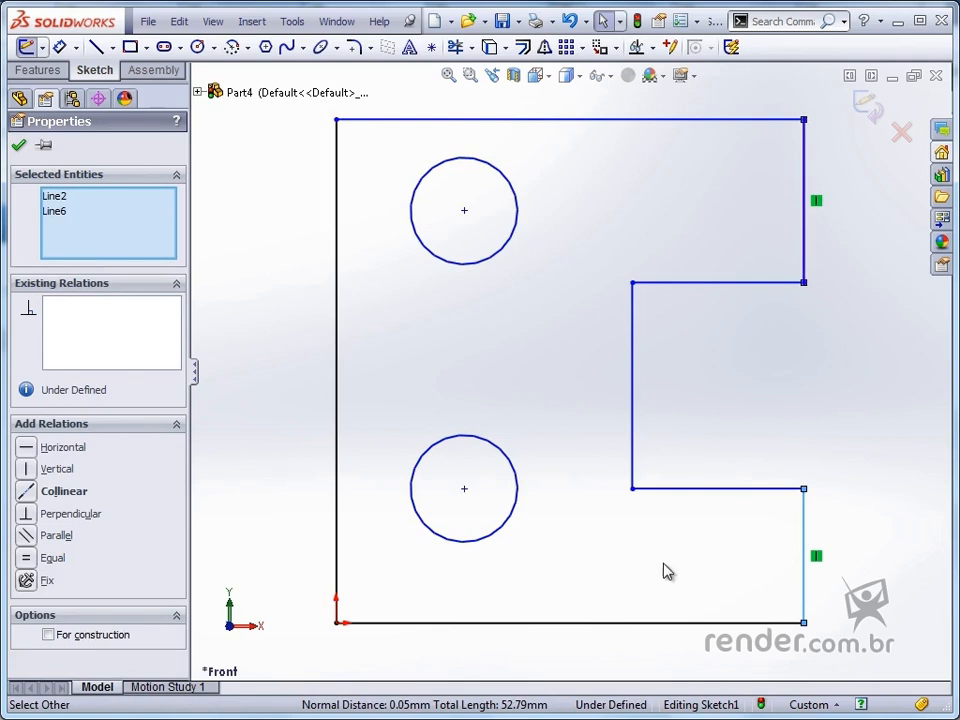
pyautogui.click(24, 491)
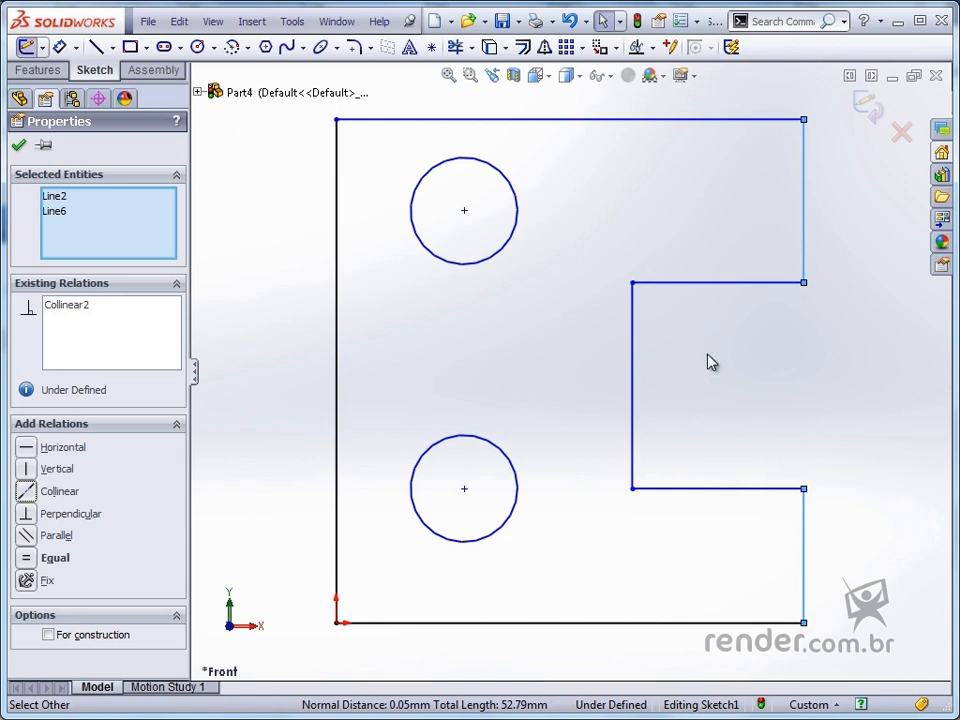
# Try a Horizontal relation between the upper circle's center and the notch's upper inner corner, and undo it
pyautogui.click(467, 219)
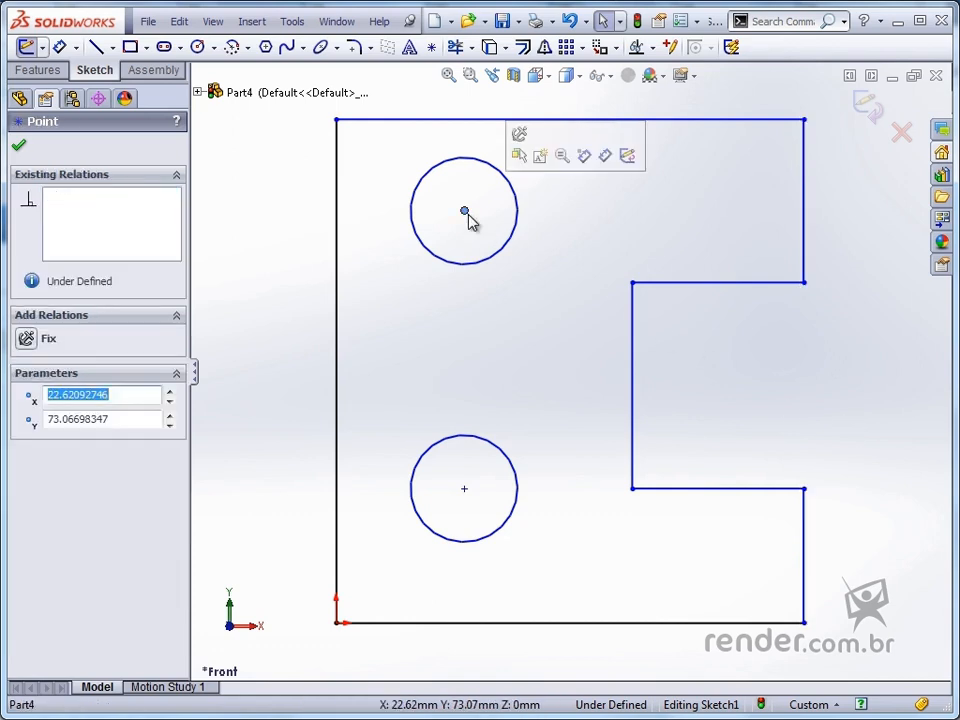
pyautogui.keyDown('ctrl'); pyautogui.click(634, 287); pyautogui.keyUp('ctrl')
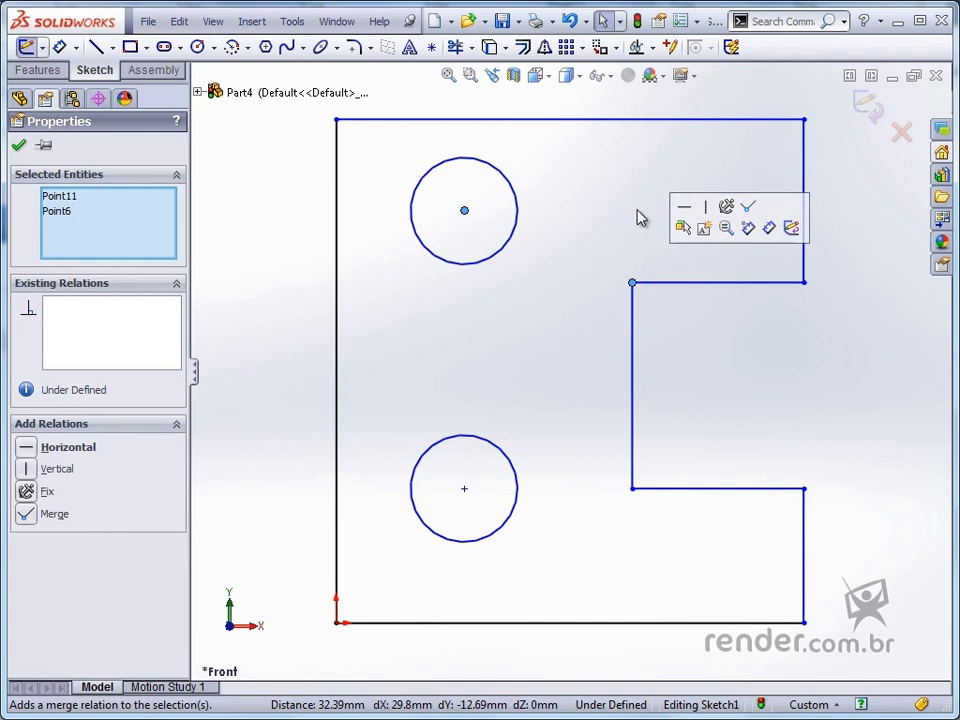
pyautogui.click(684, 207)
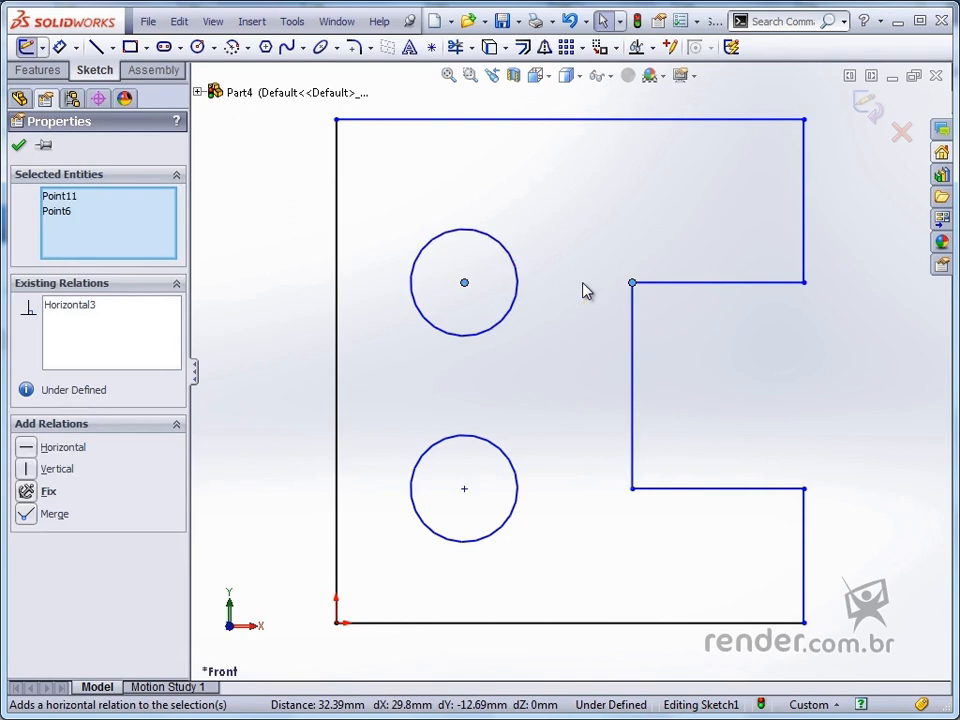
pyautogui.hotkey('ctrl', 'z')
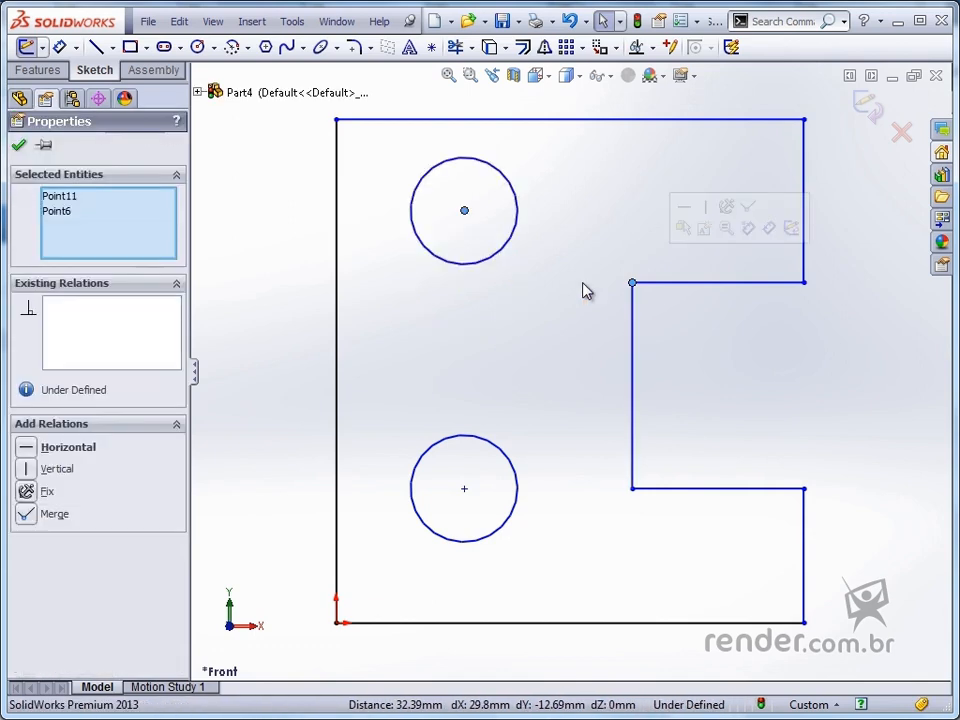
# Try a Vertical and a Merge relation between the upper circle's center and the notch corner, undoing each, and clear the selection
pyautogui.click(705, 210)
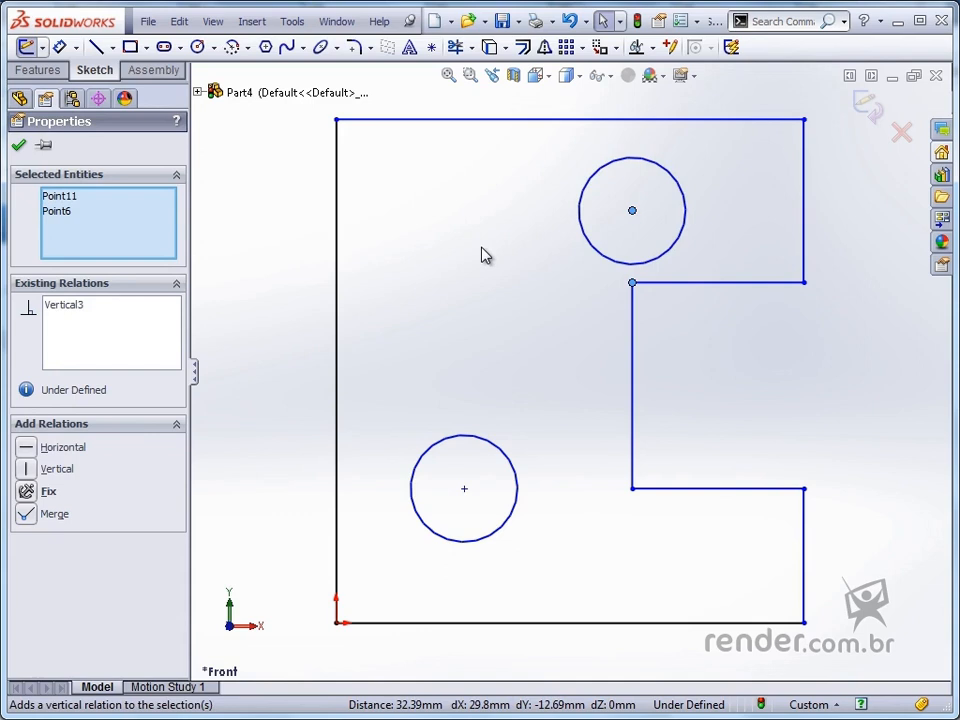
pyautogui.hotkey('ctrl', 'z')
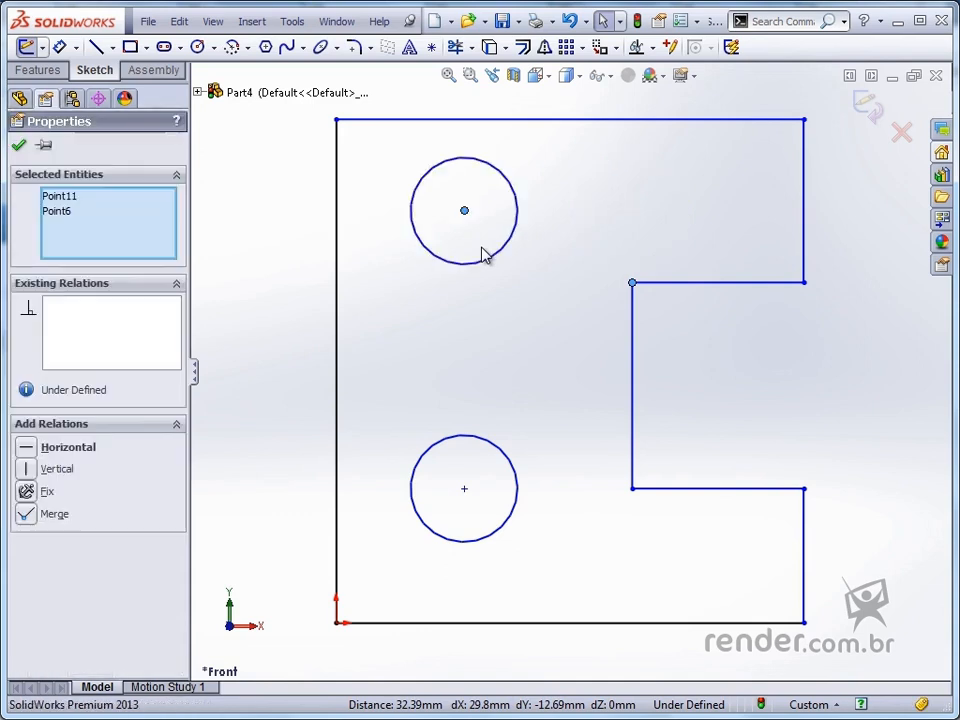
pyautogui.click(26, 513)
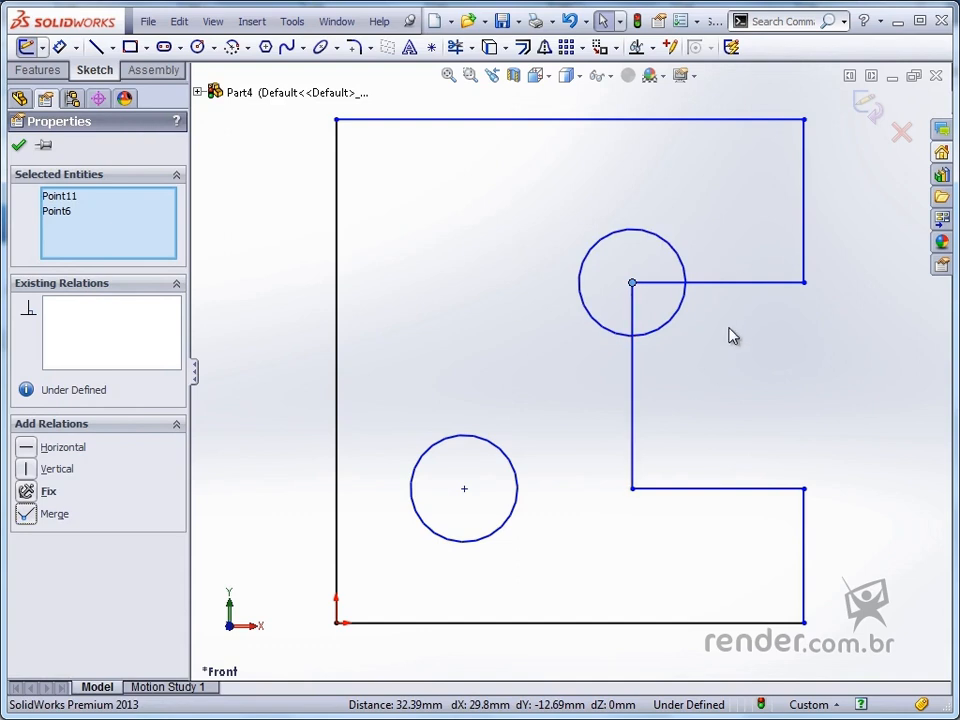
pyautogui.hotkey('ctrl', 'z')
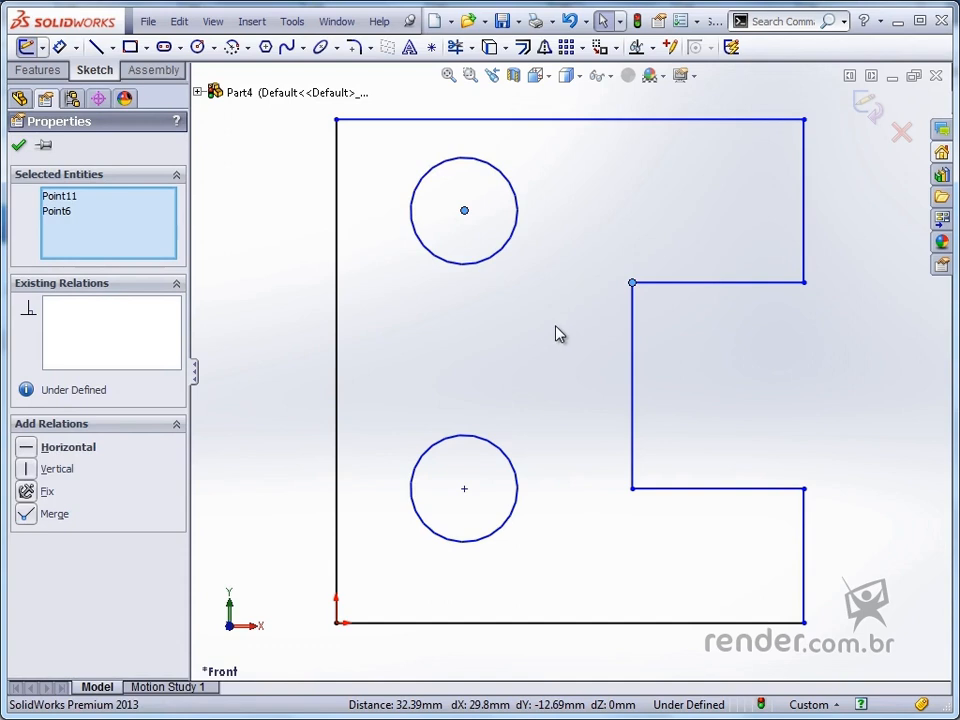
pyautogui.press('Escape')
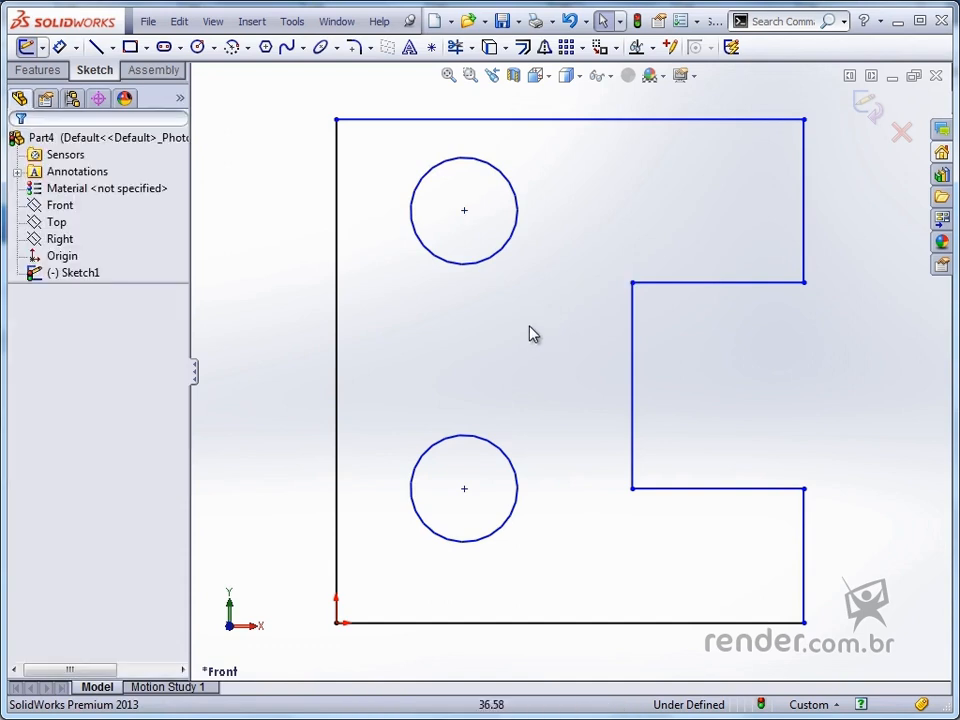
# Use Add Relations to make the centers of the two circles Vertical to each other, and clear the selection
pyautogui.click(292, 21)
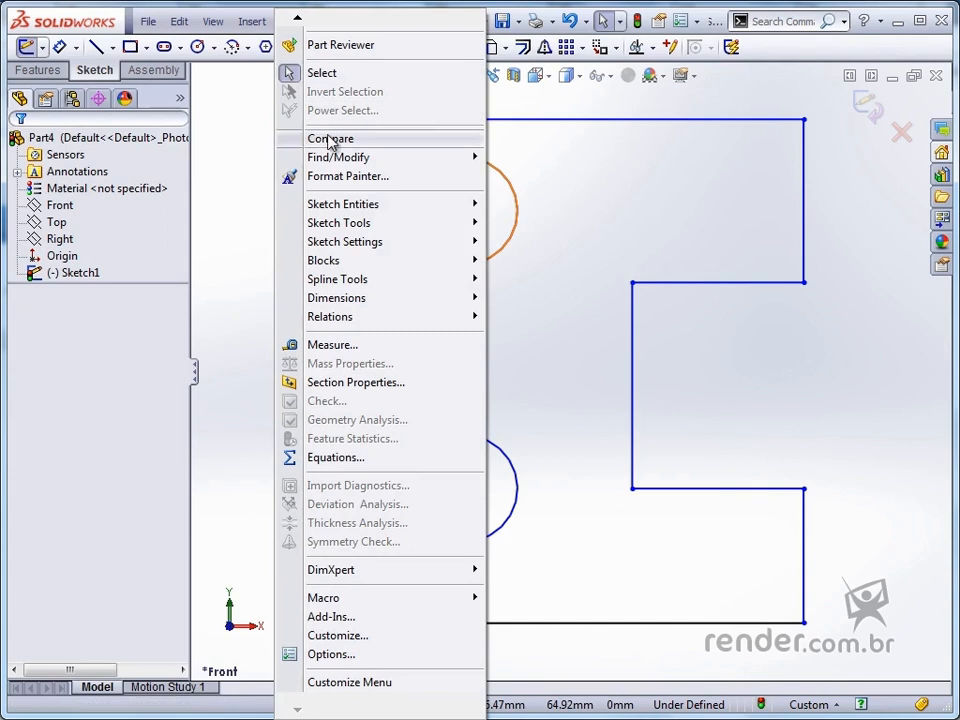
pyautogui.moveTo(340, 320)
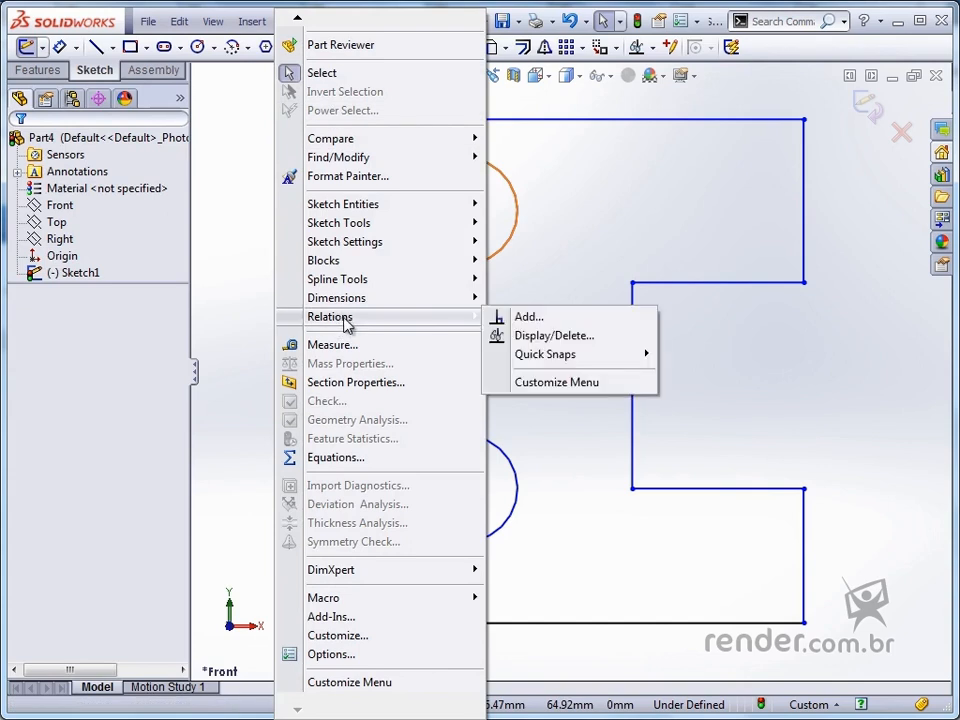
pyautogui.click(527, 318)
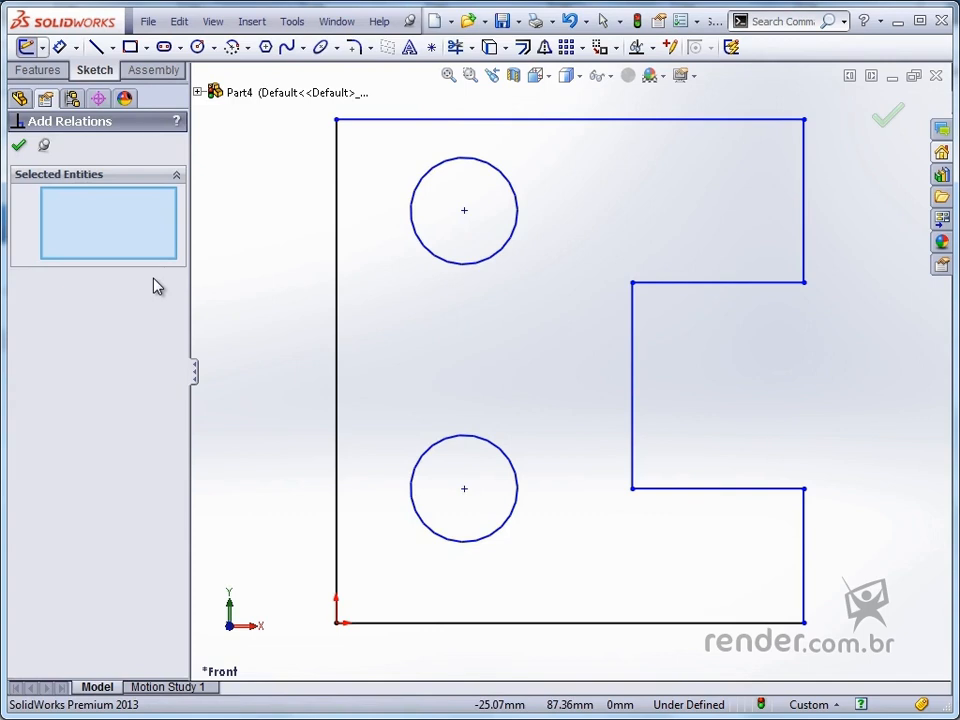
pyautogui.click(464, 210)
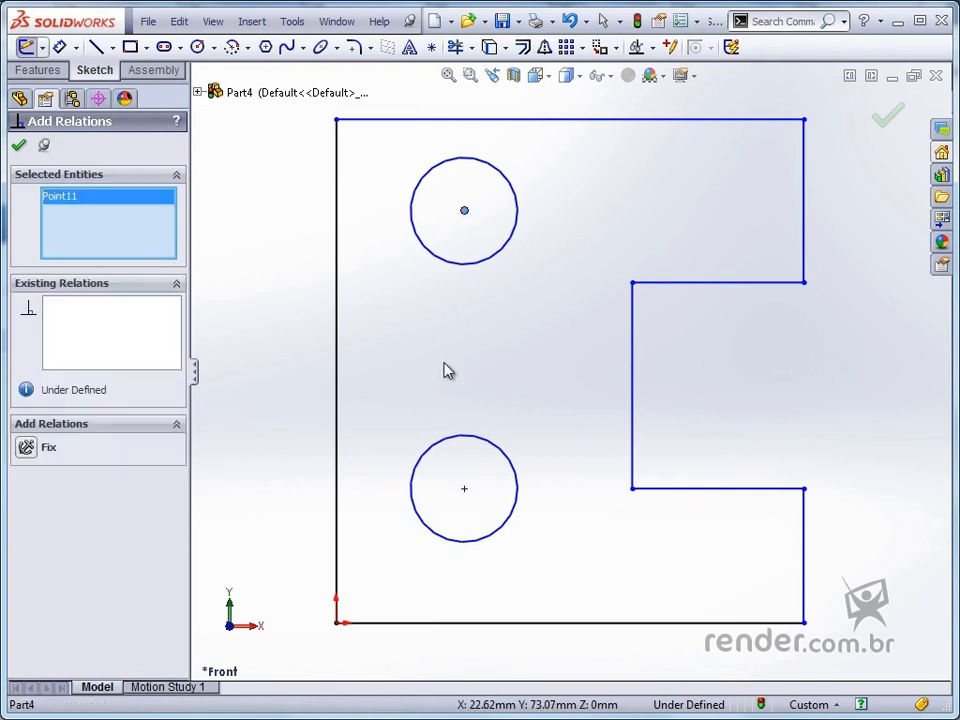
pyautogui.click(464, 489)
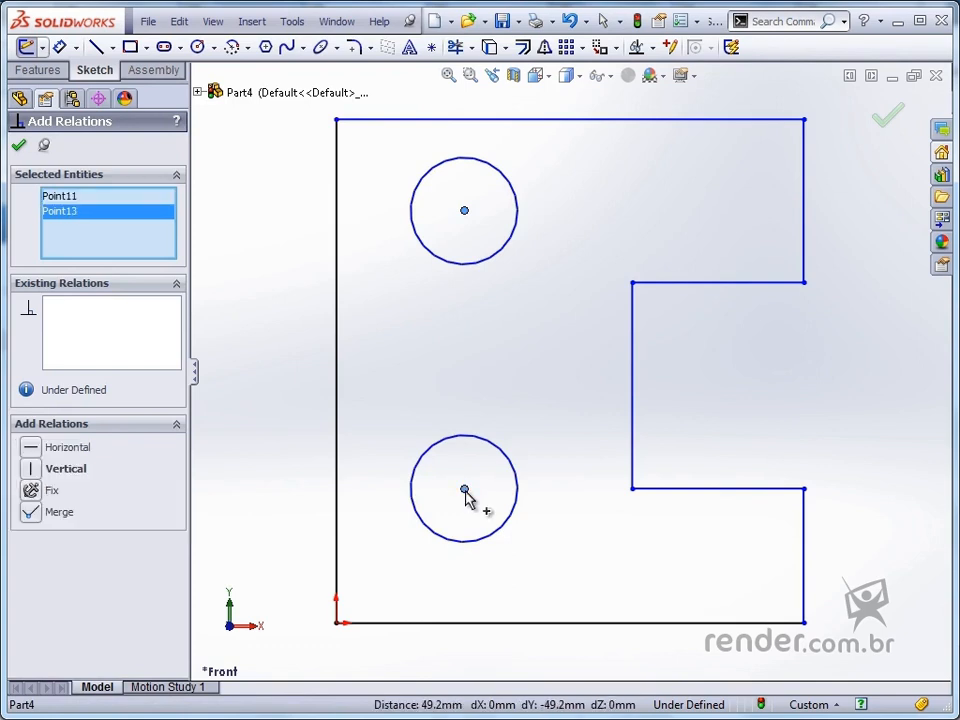
pyautogui.click(33, 468)
pyautogui.click(19, 145)
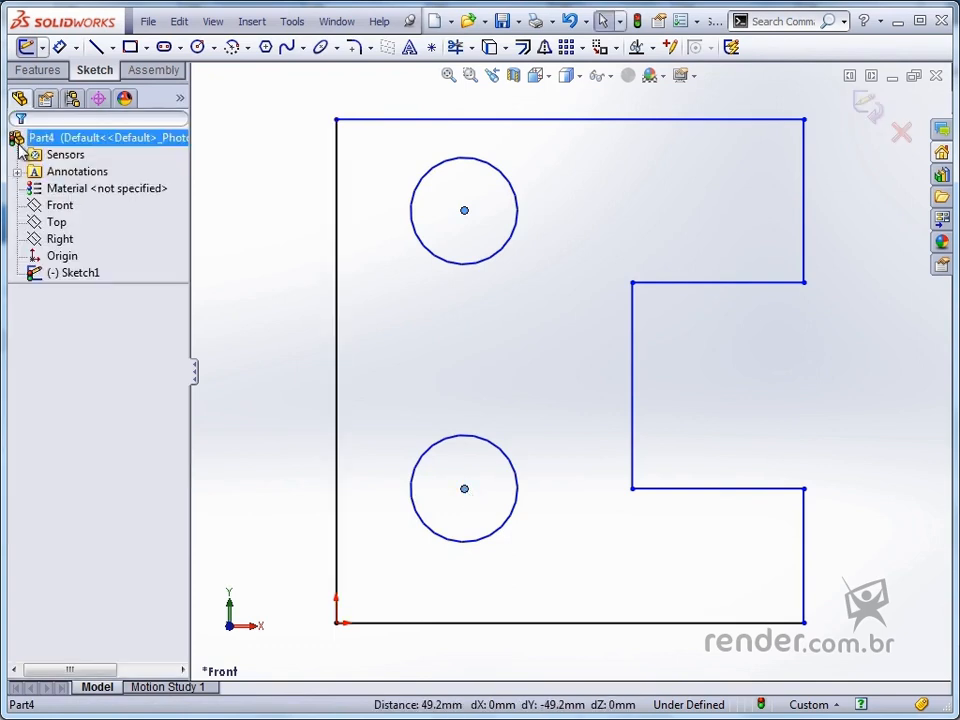
pyautogui.click(283, 311)
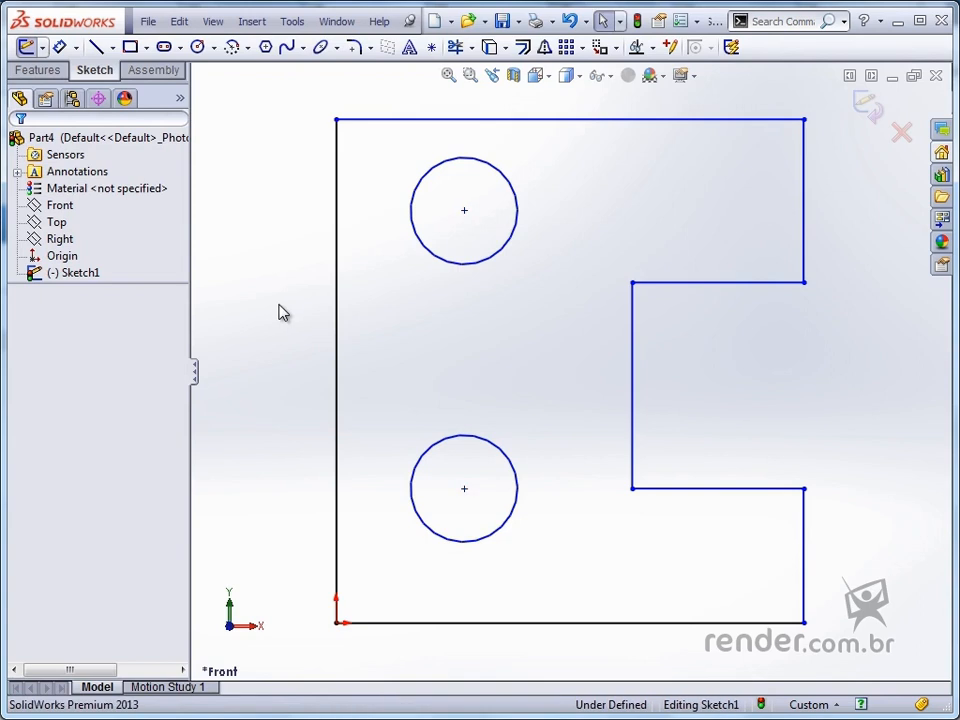
# Review all relations in the sketch with Display/Delete Relations, checking Vertical1 and Vertical5, and close the list without deleting any
pyautogui.click(638, 50)
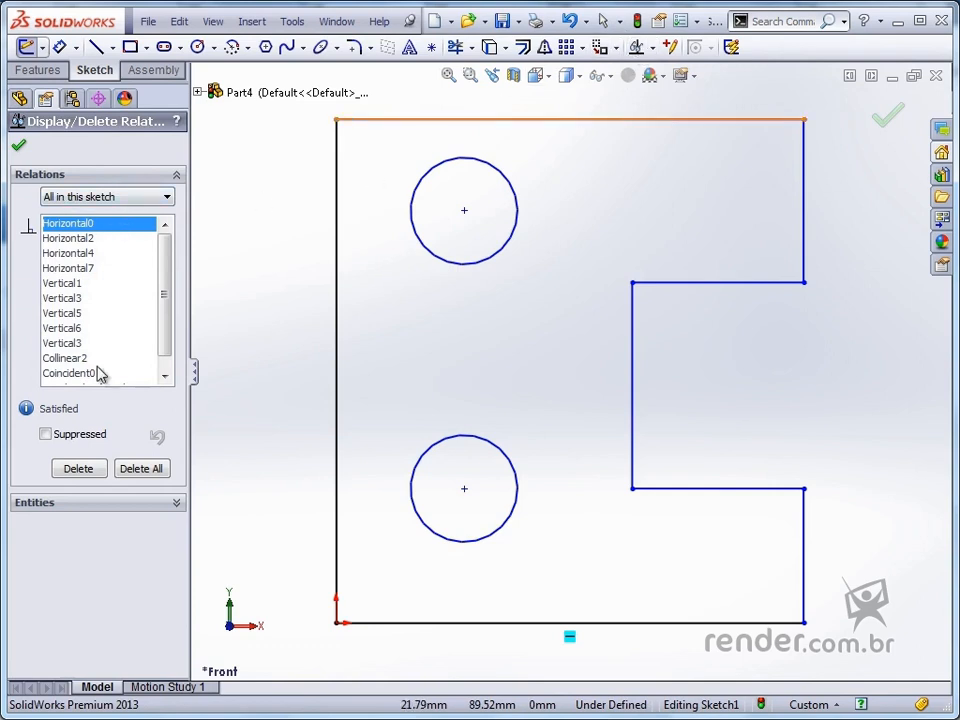
pyautogui.moveTo(167, 310); pyautogui.dragTo(188, 253)
pyautogui.click(70, 286)
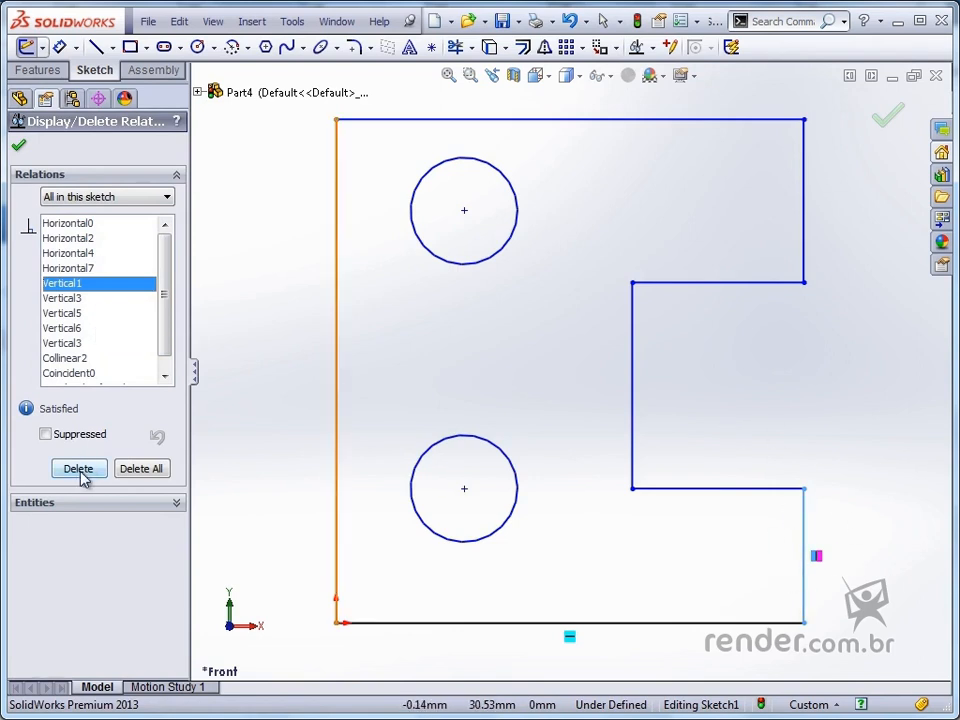
pyautogui.click(82, 316)
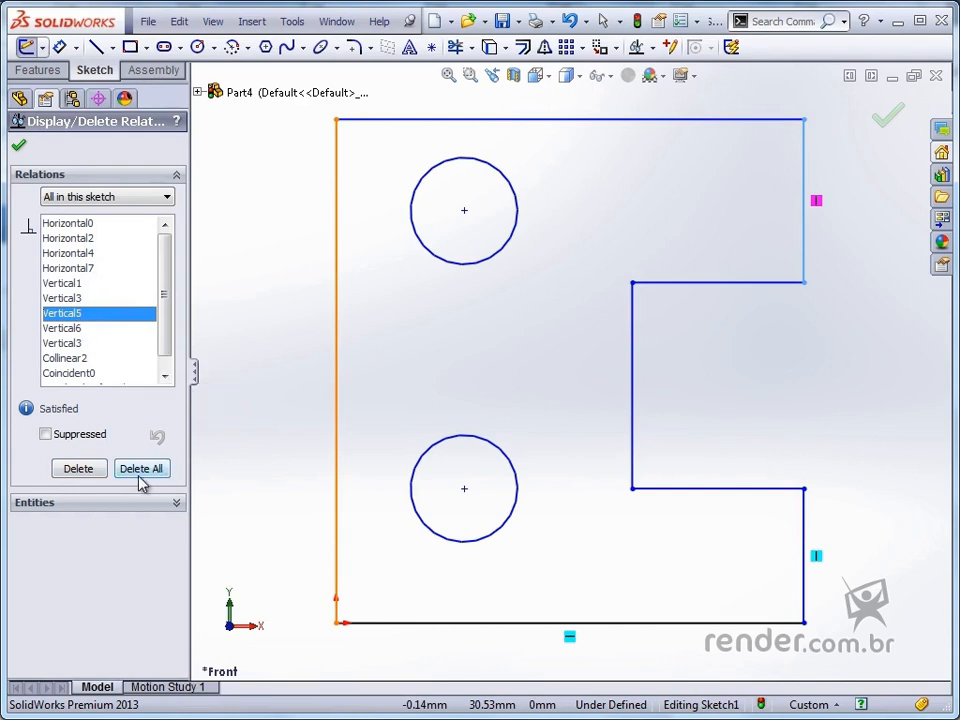
pyautogui.click(18, 145)
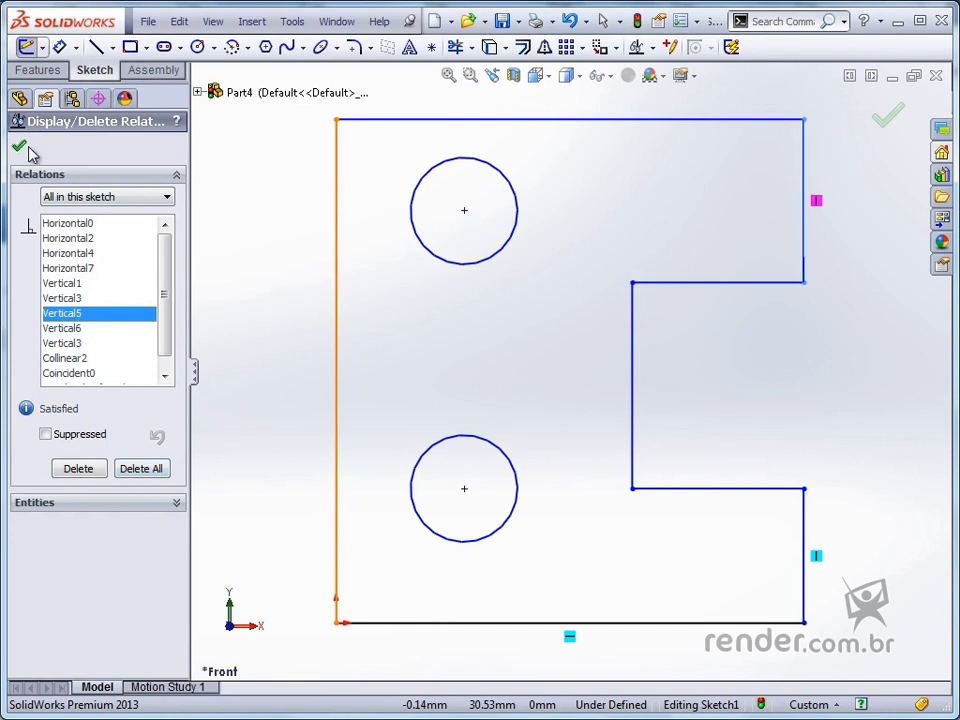